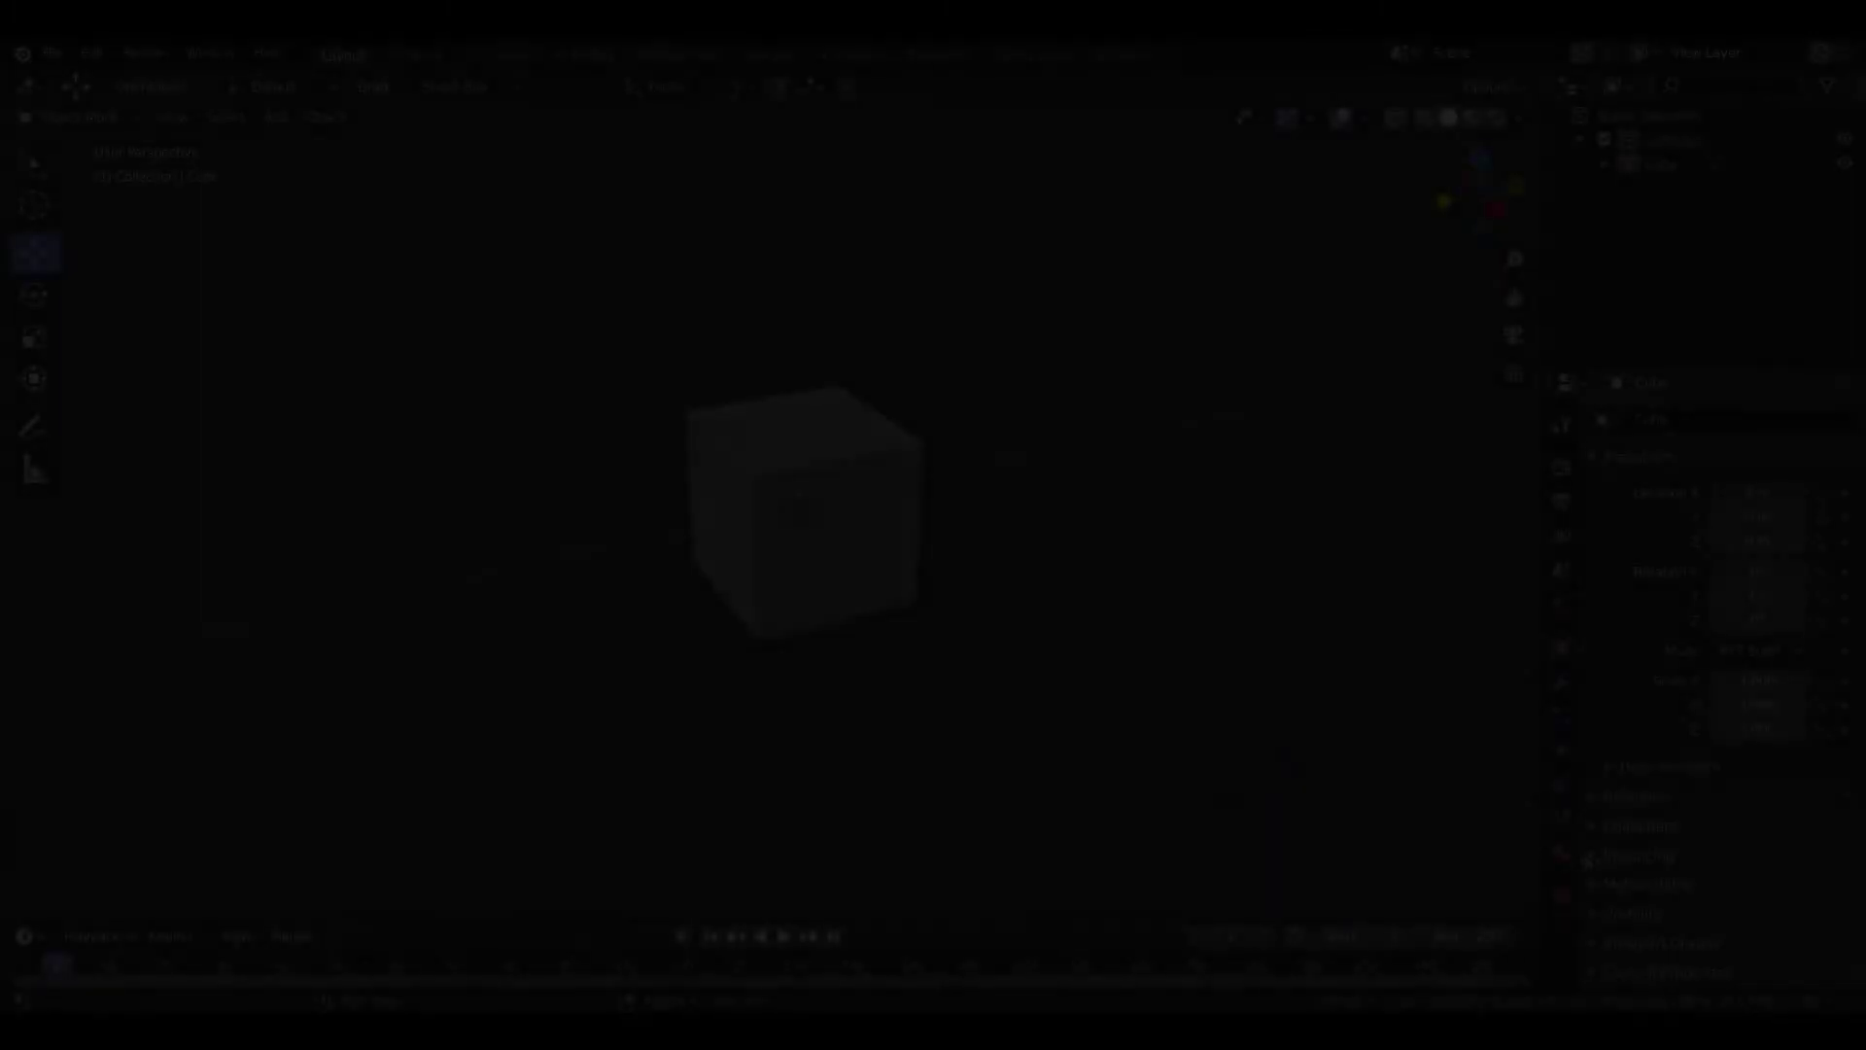
# Step: Switch to the Shading workspace to view the cube's Principled BSDF and Material Output nodes
pyautogui.click(1562, 852)
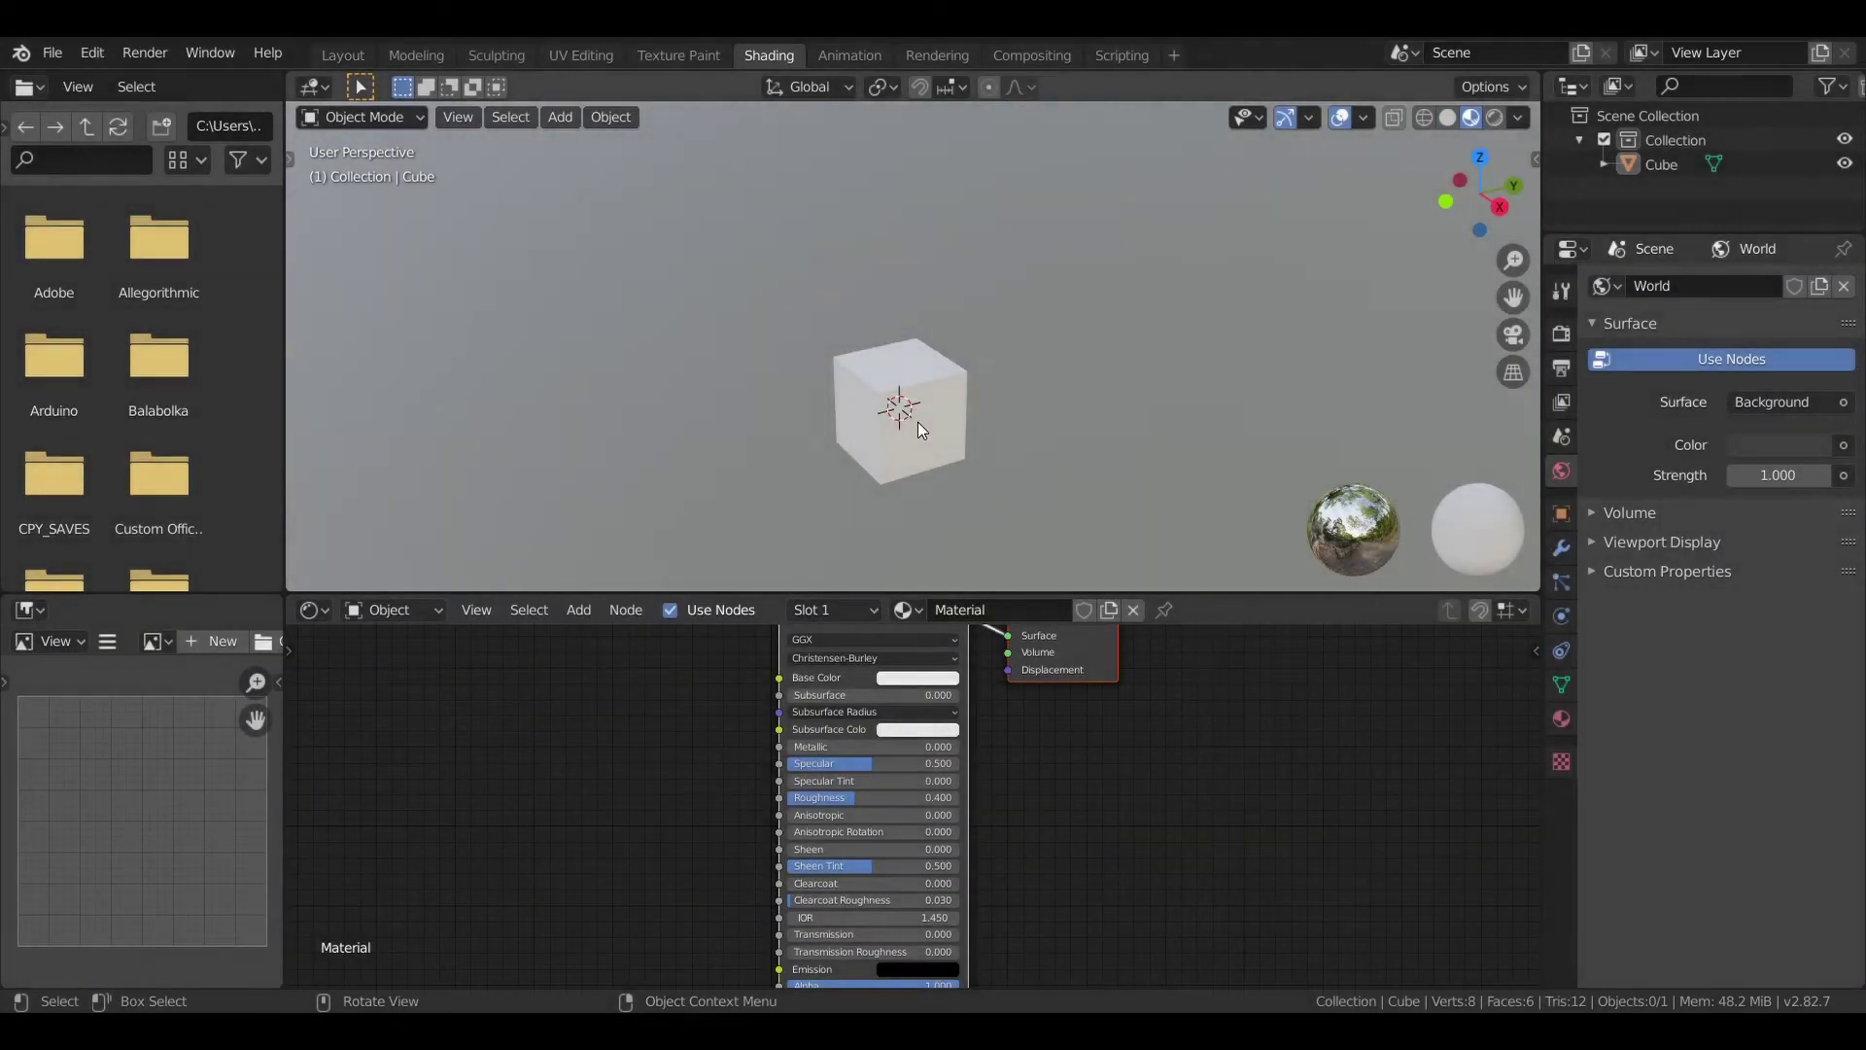
# Step: Select the cube, enlarge the node editor, and move both shader nodes to the right
pyautogui.click(917, 421)
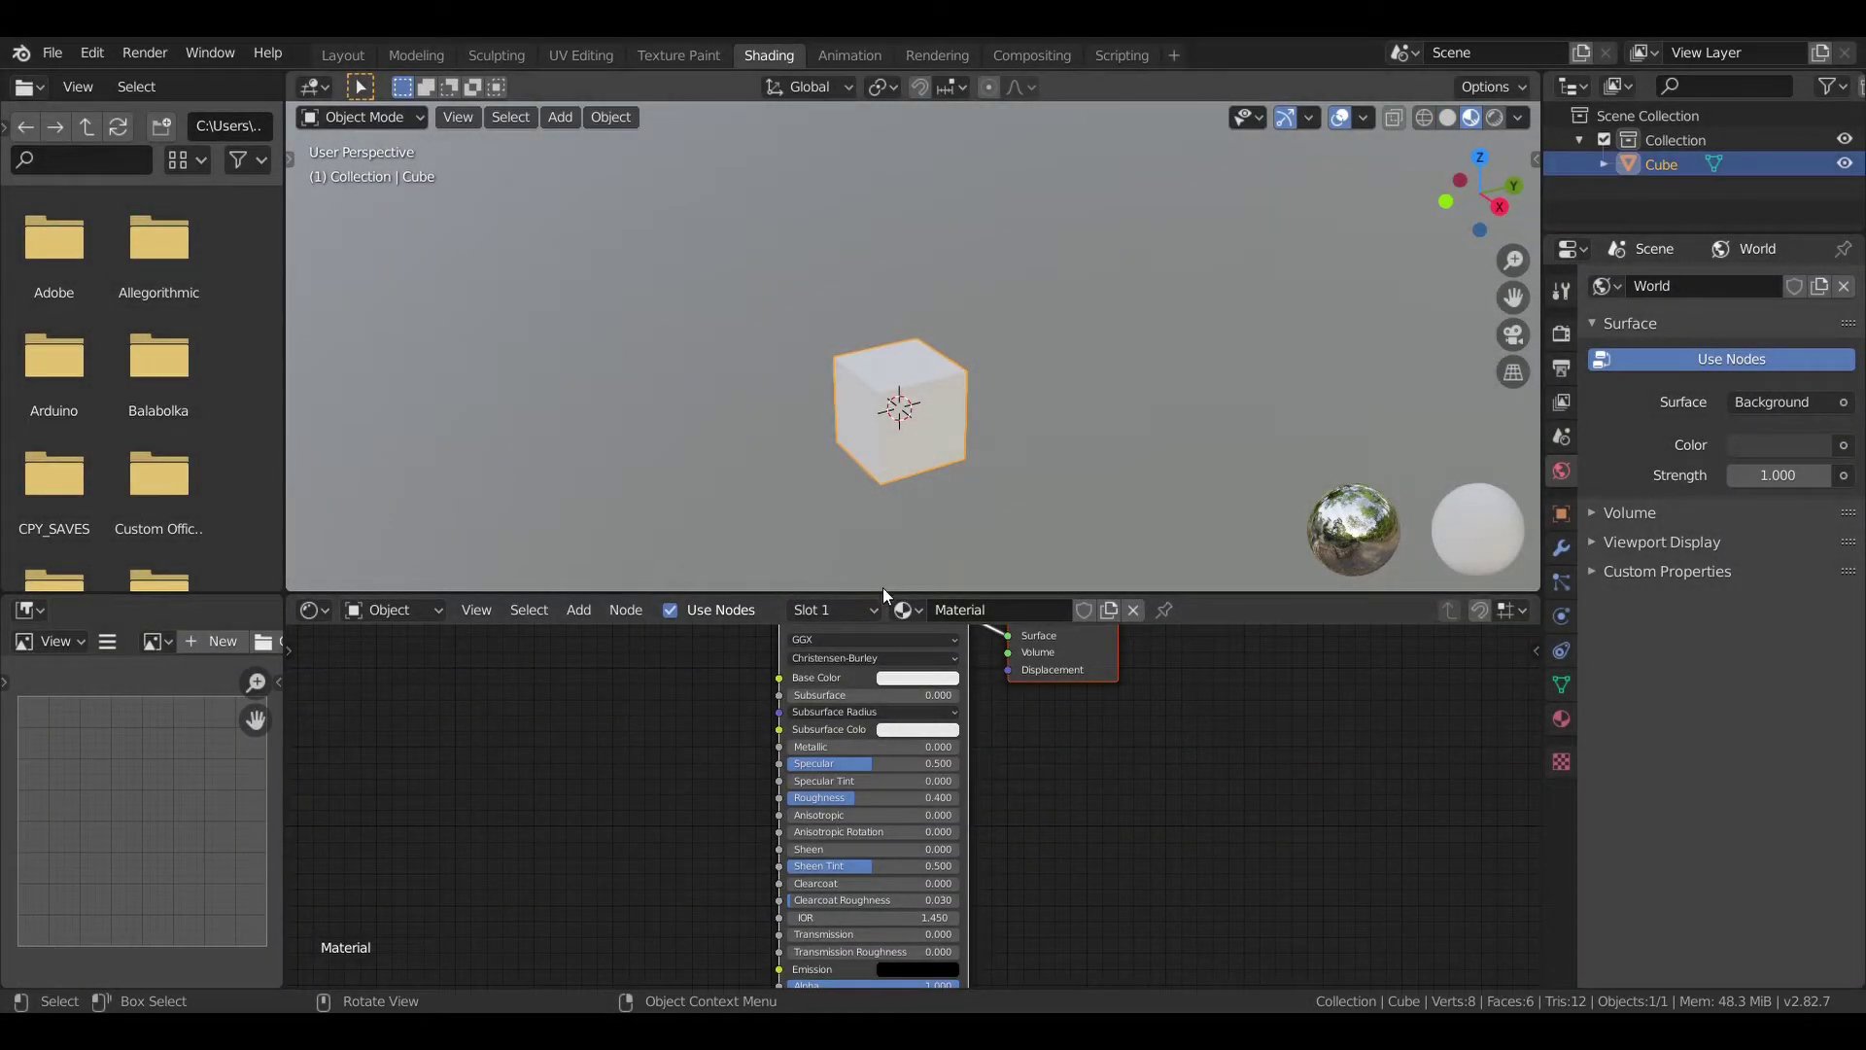
pyautogui.moveTo(883, 593)
pyautogui.mouseDown()
pyautogui.moveTo(957, 348)
pyautogui.moveTo(953, 370)
pyautogui.mouseUp()
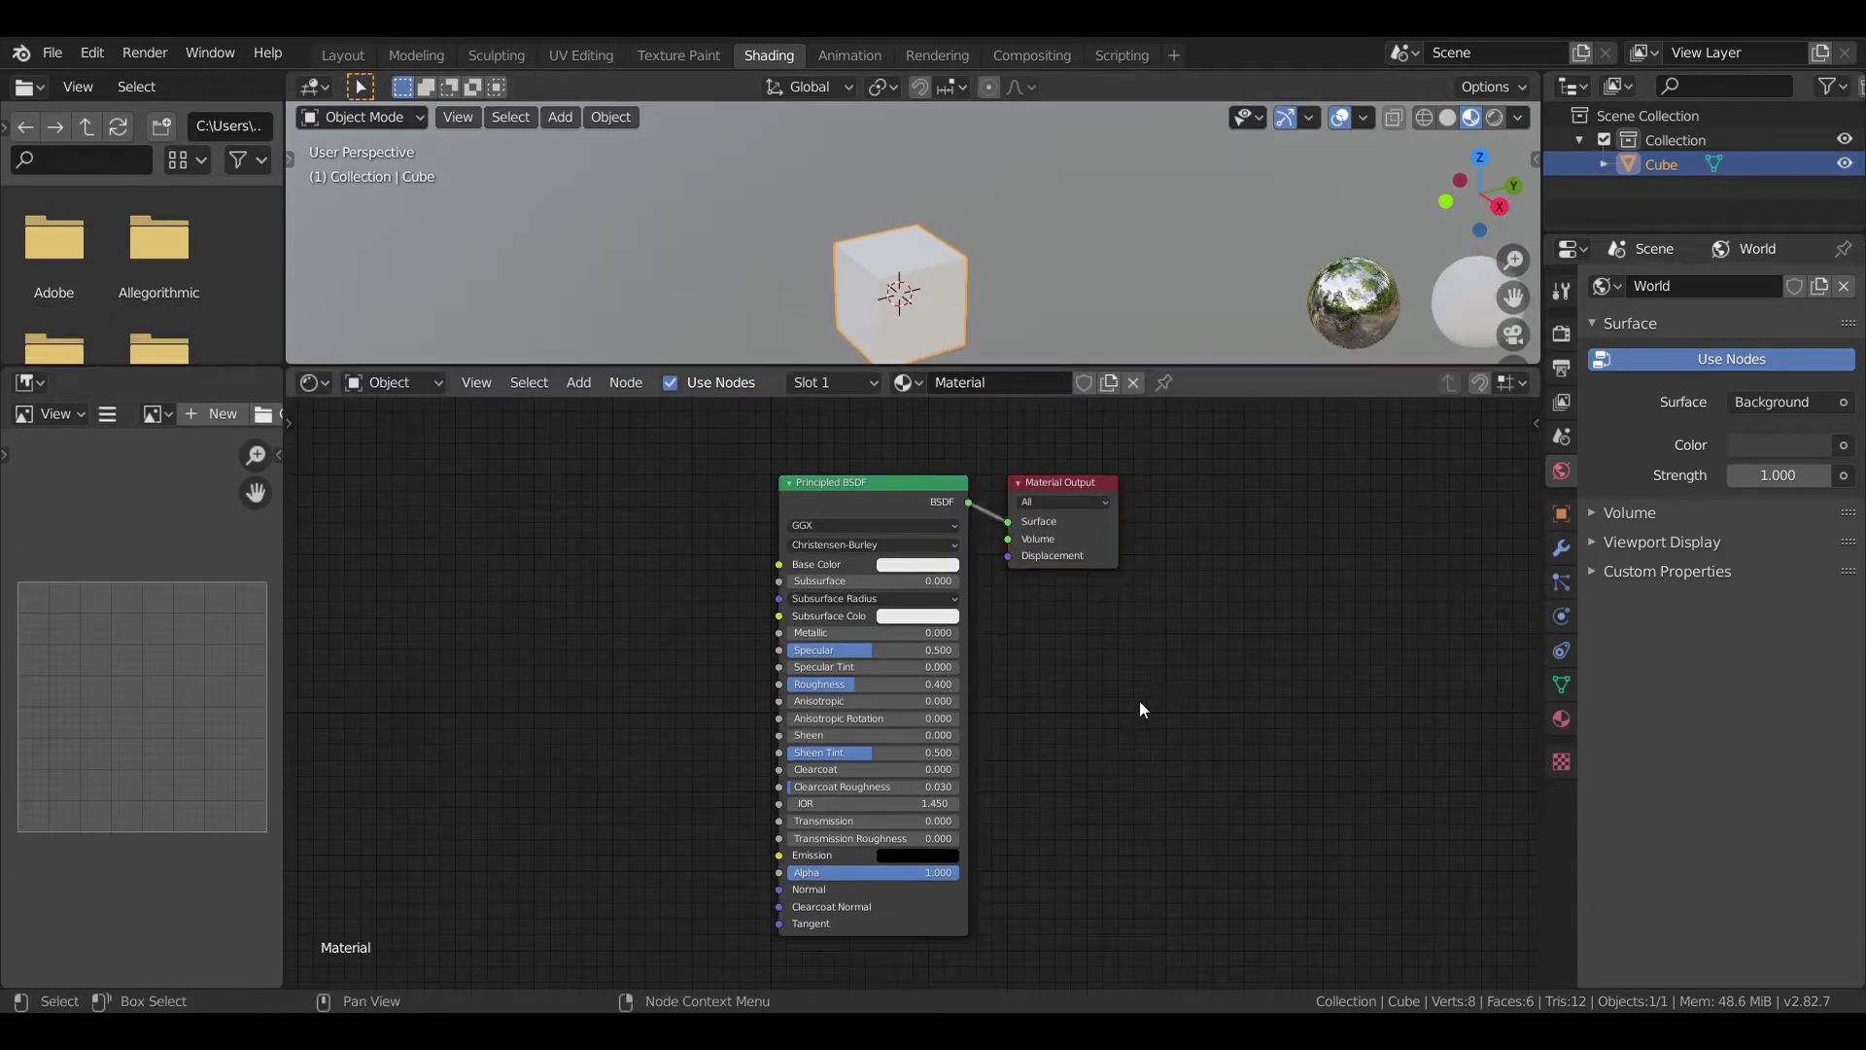
pyautogui.click(1046, 496)
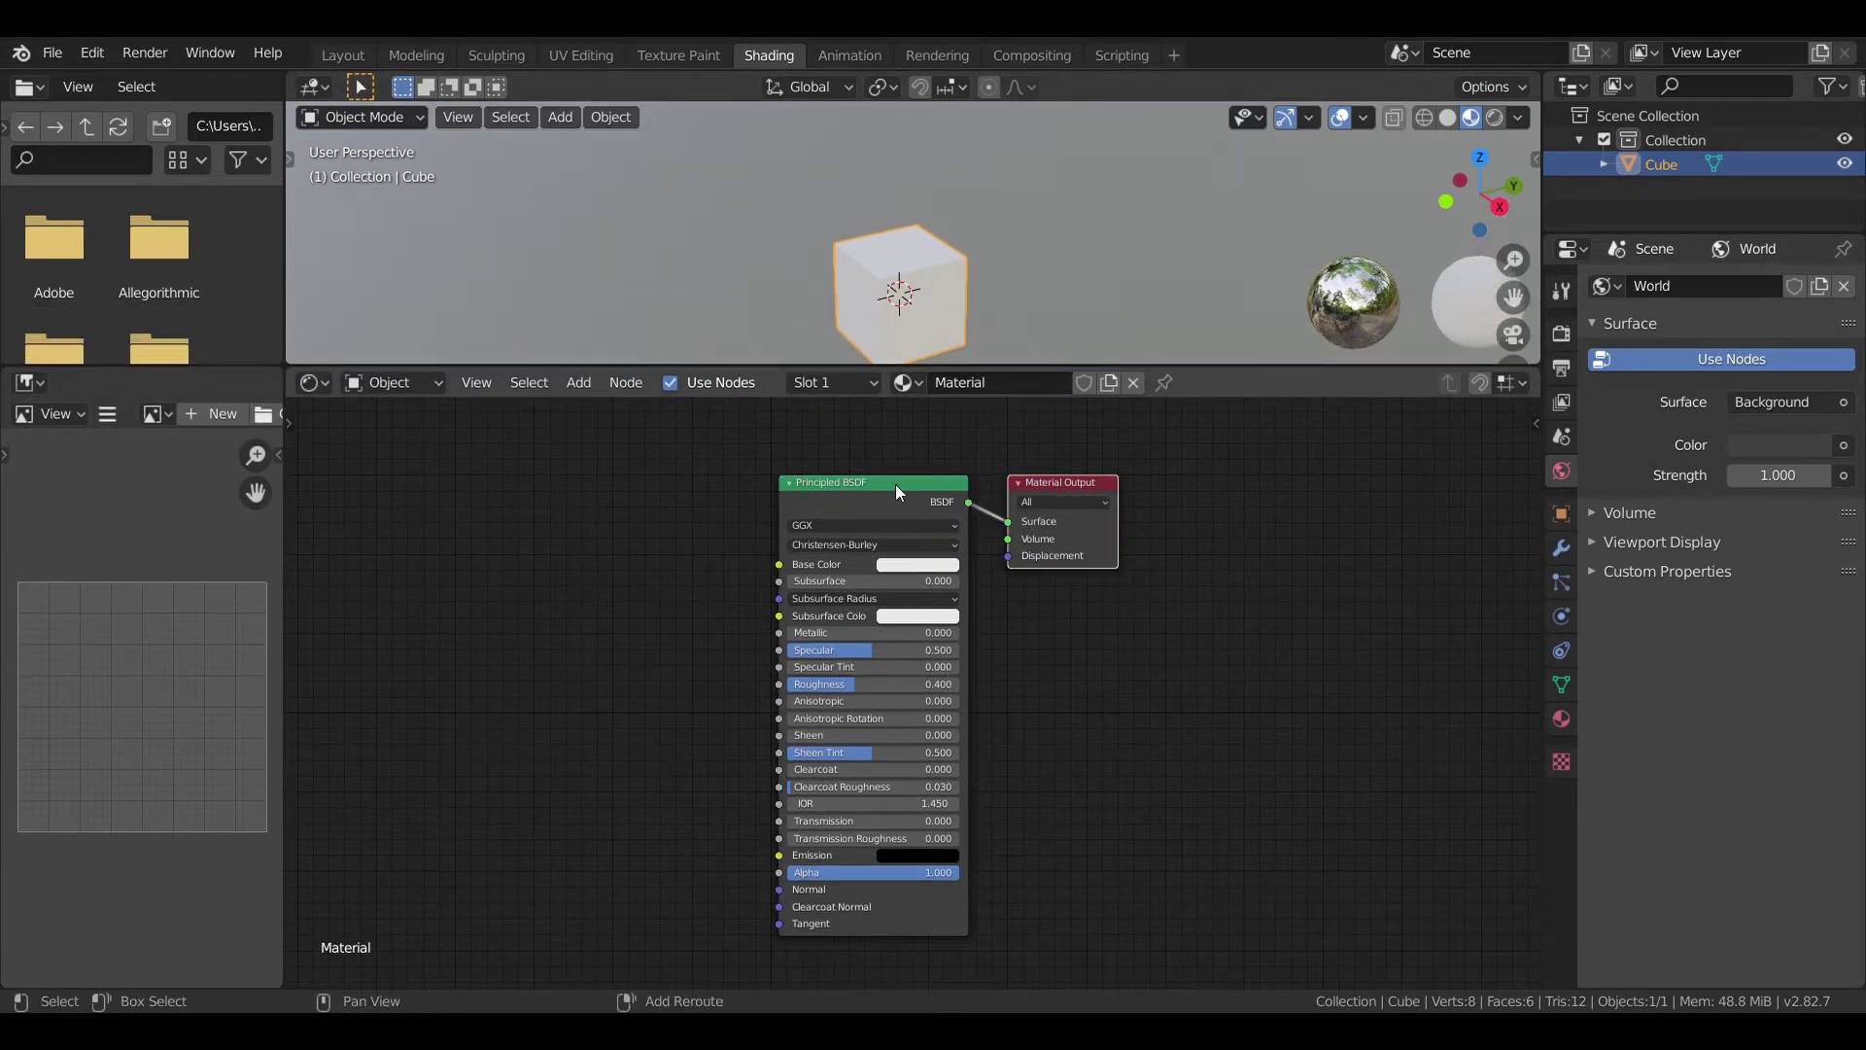
pyautogui.keyDown('shift'); pyautogui.click(894, 490); pyautogui.keyUp('shift')
pyautogui.moveTo(894, 490); pyautogui.dragTo(1263, 517)
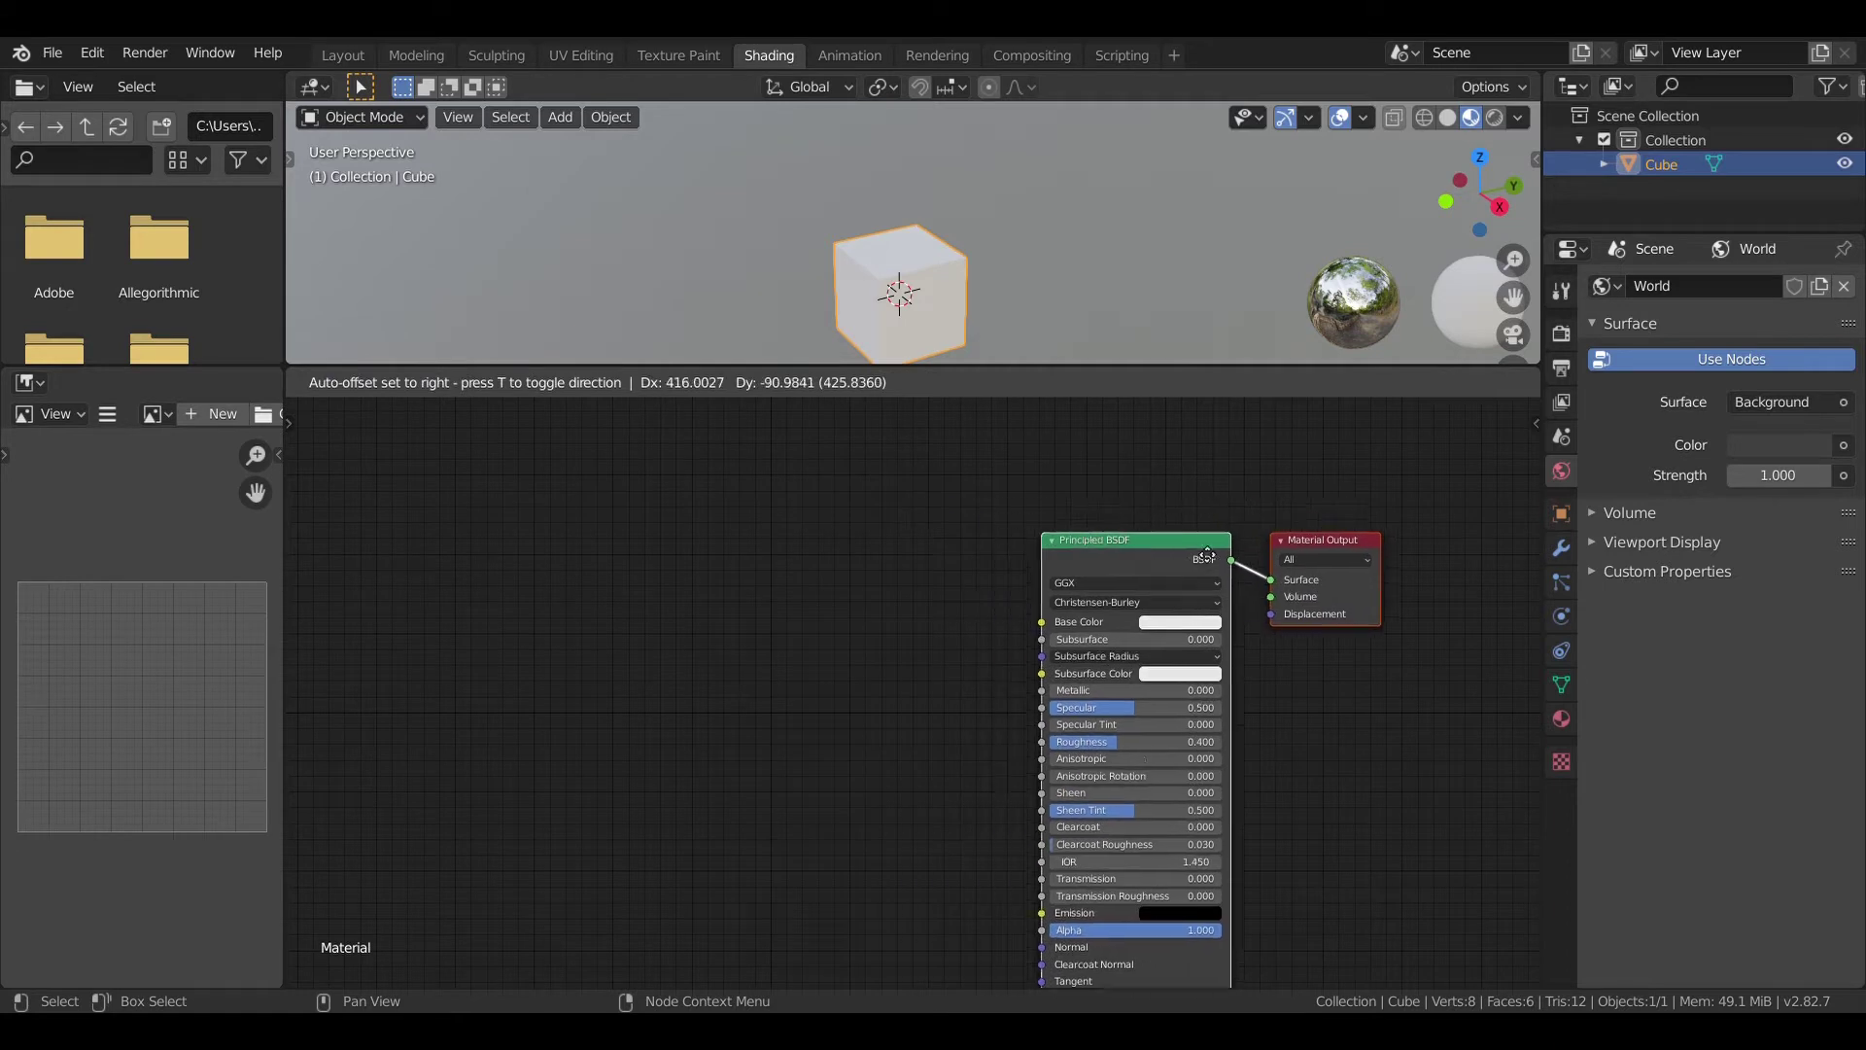
# Step: Add an Image Texture node loading Wood_014_COLOR.jpg and connect its Color to Base Color
pyautogui.hotkey('shift', 'a')
pyautogui.click(548, 521)
pyautogui.write('iamge')
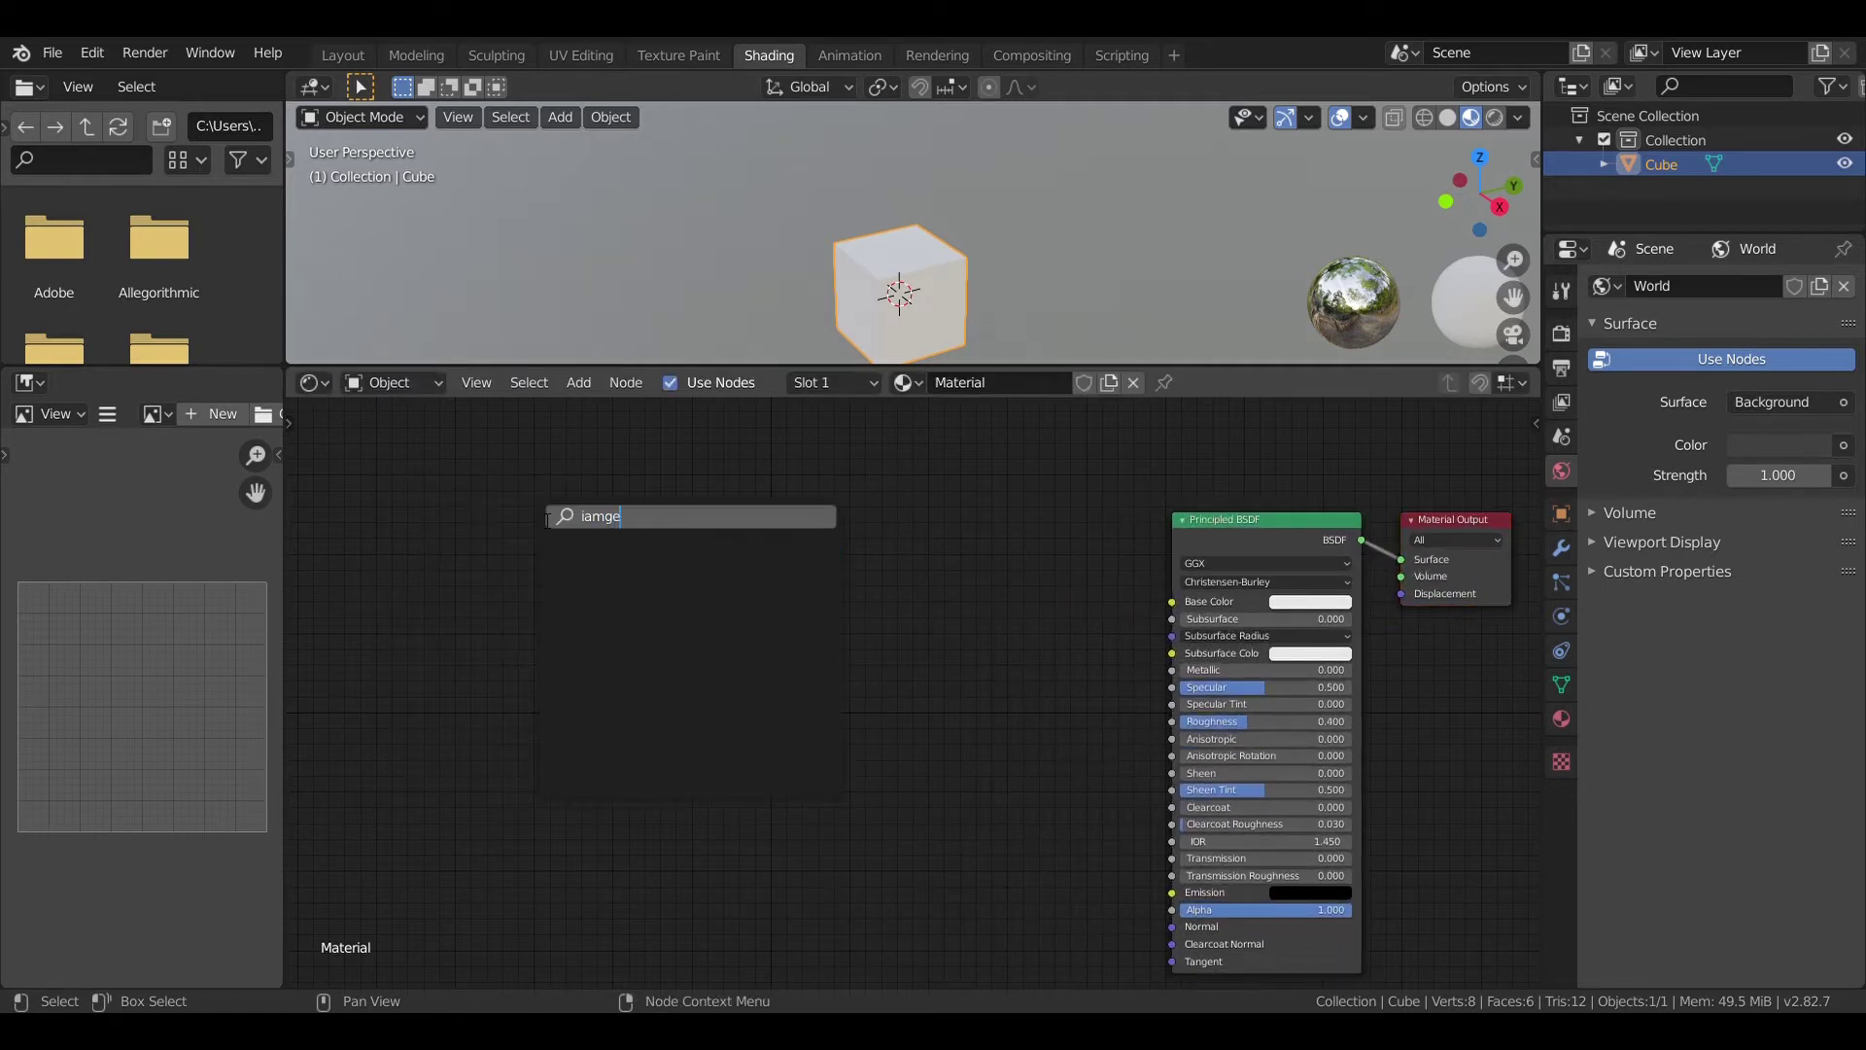
pyautogui.press('BackSpace')
pyautogui.press('BackSpace')
pyautogui.write('mage')
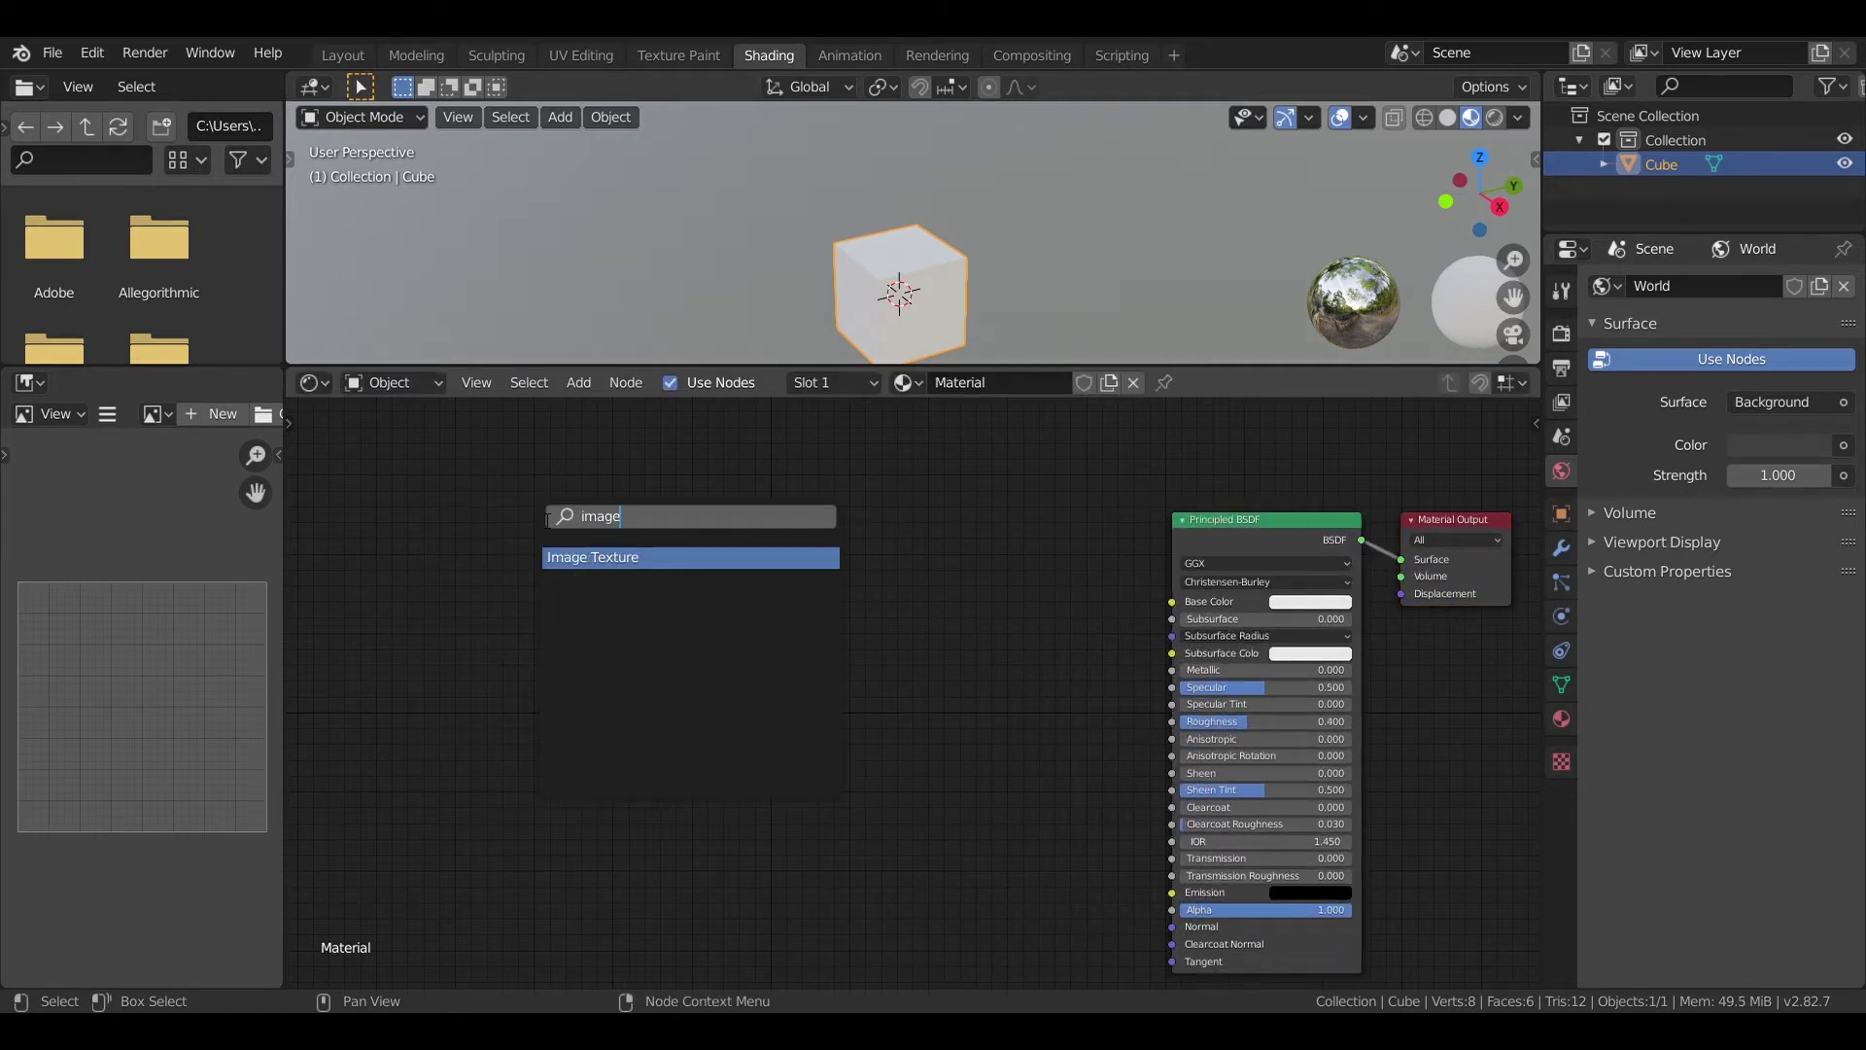
pyautogui.press('Return')
pyautogui.click(559, 613)
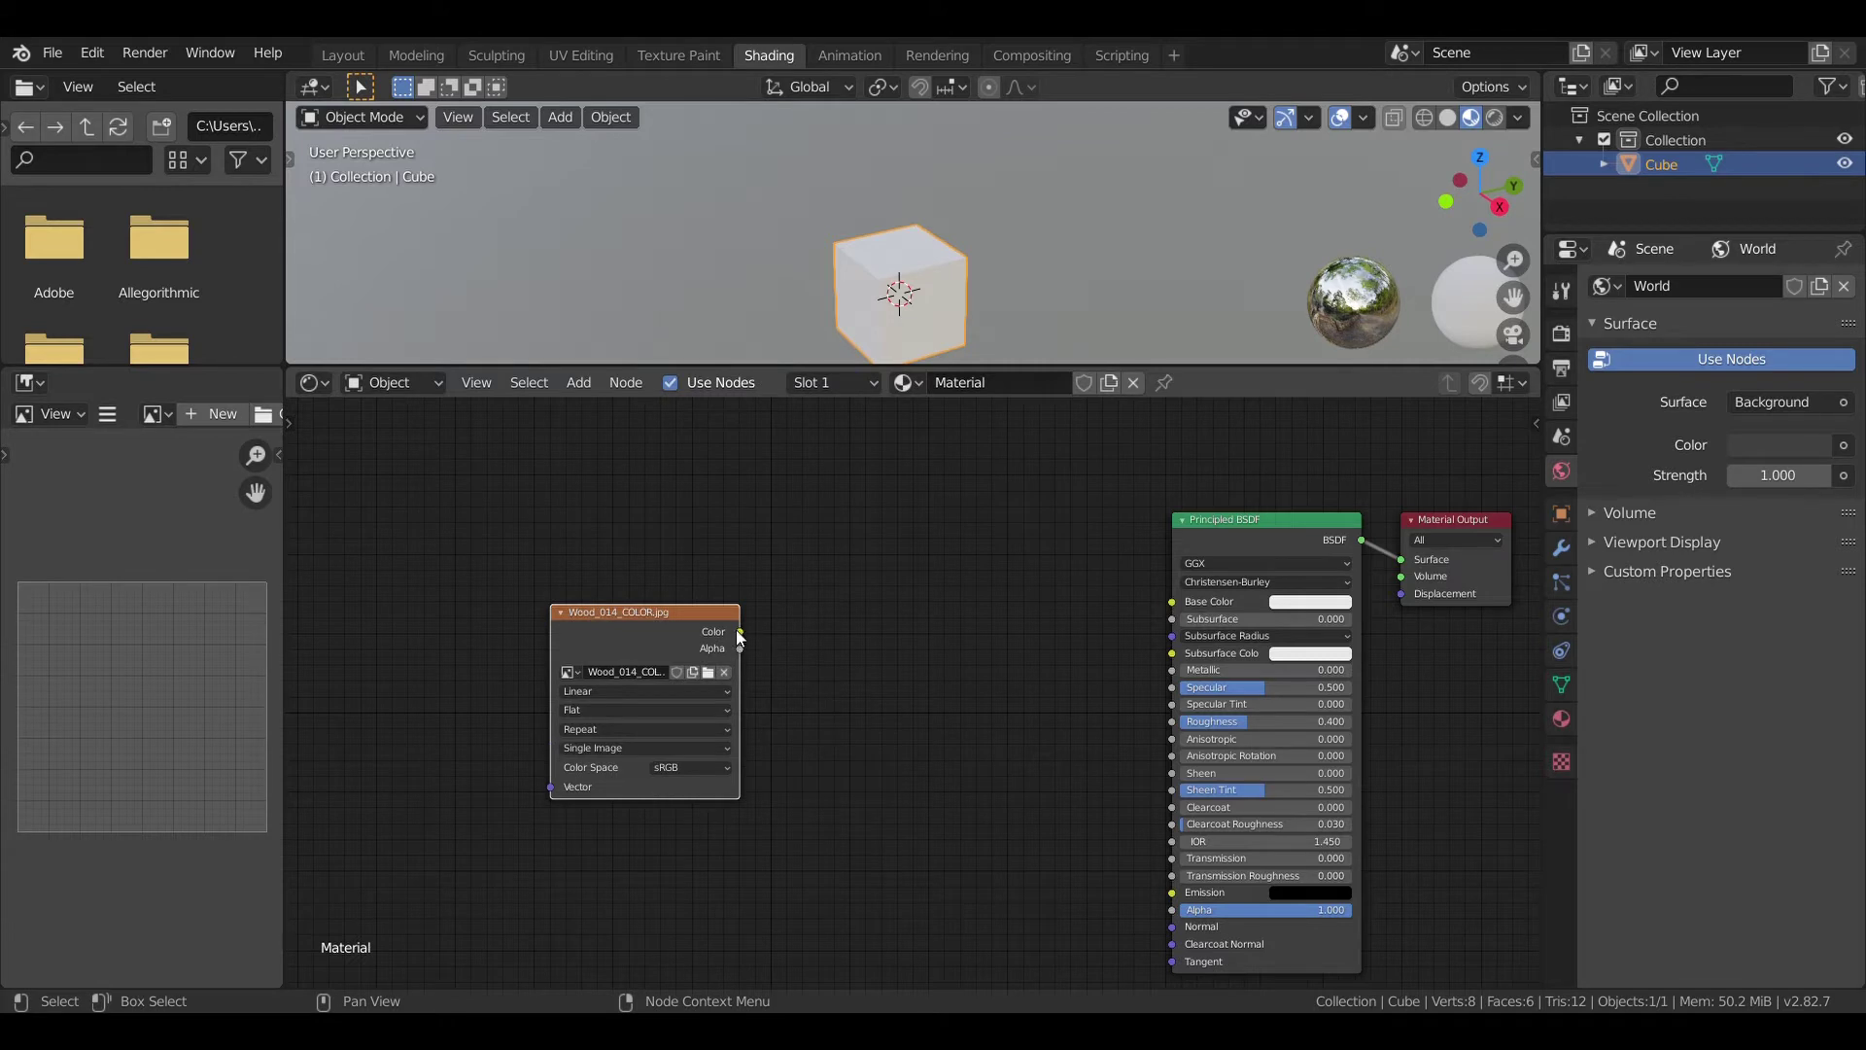
pyautogui.moveTo(739, 633)
pyautogui.mouseDown()
pyautogui.moveTo(1191, 614)
pyautogui.moveTo(1176, 604)
pyautogui.mouseUp()
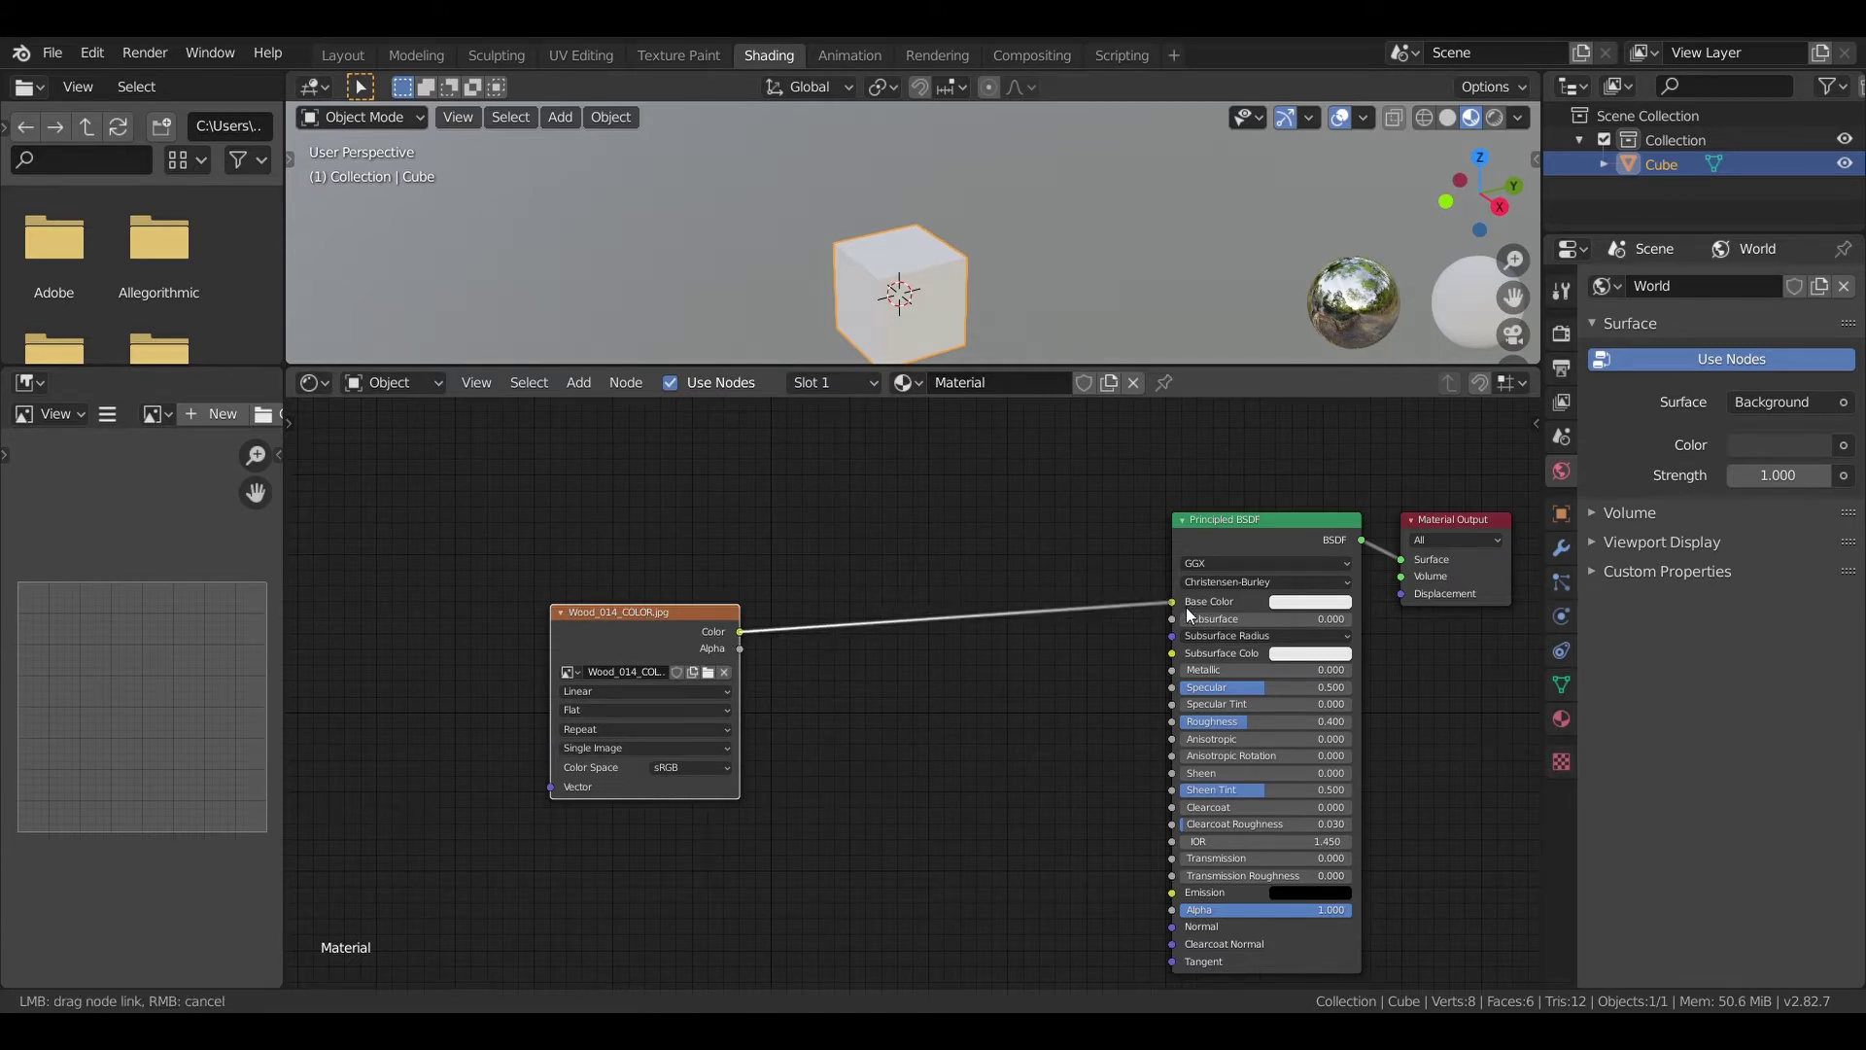
pyautogui.hotkey('shift', 'a')
pyautogui.click(744, 484)
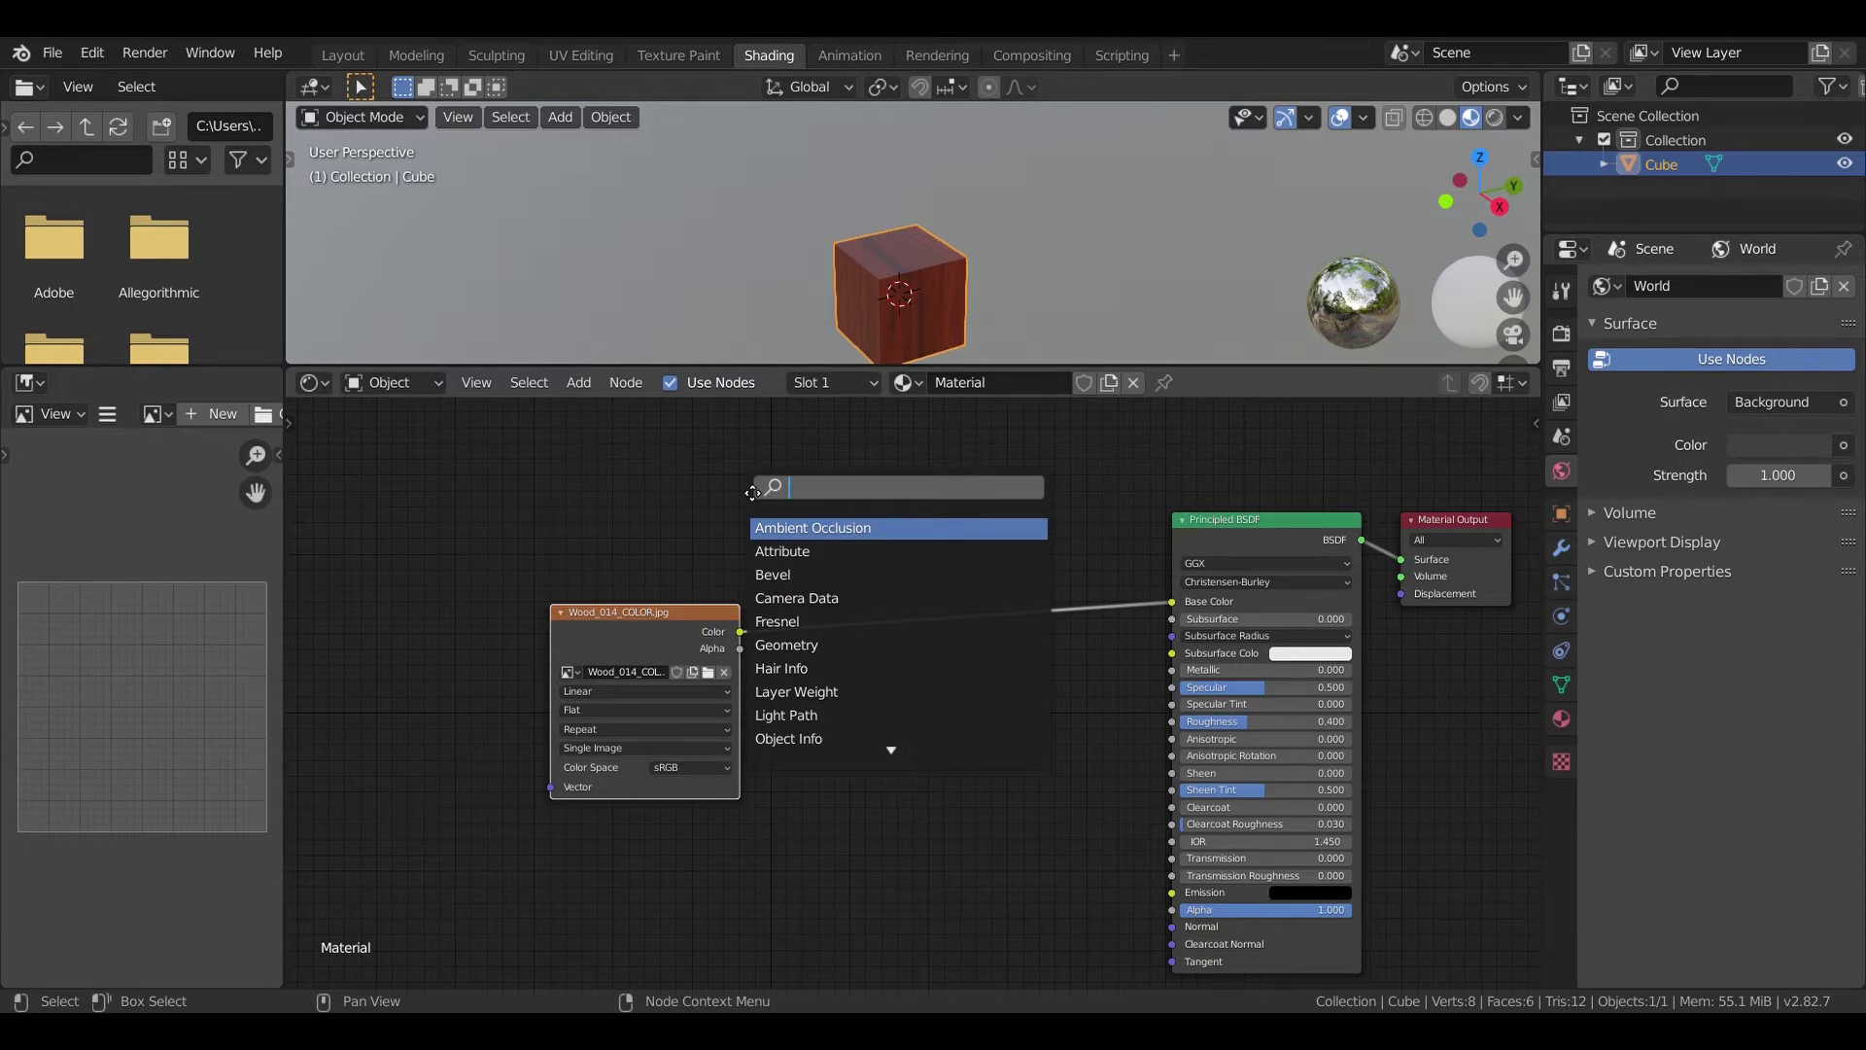
# Step: Add an Ambient Occlusion node fed by a duplicated image node loading Wood_014_OCC.jpg
pyautogui.press('Return')
pyautogui.click(545, 418)
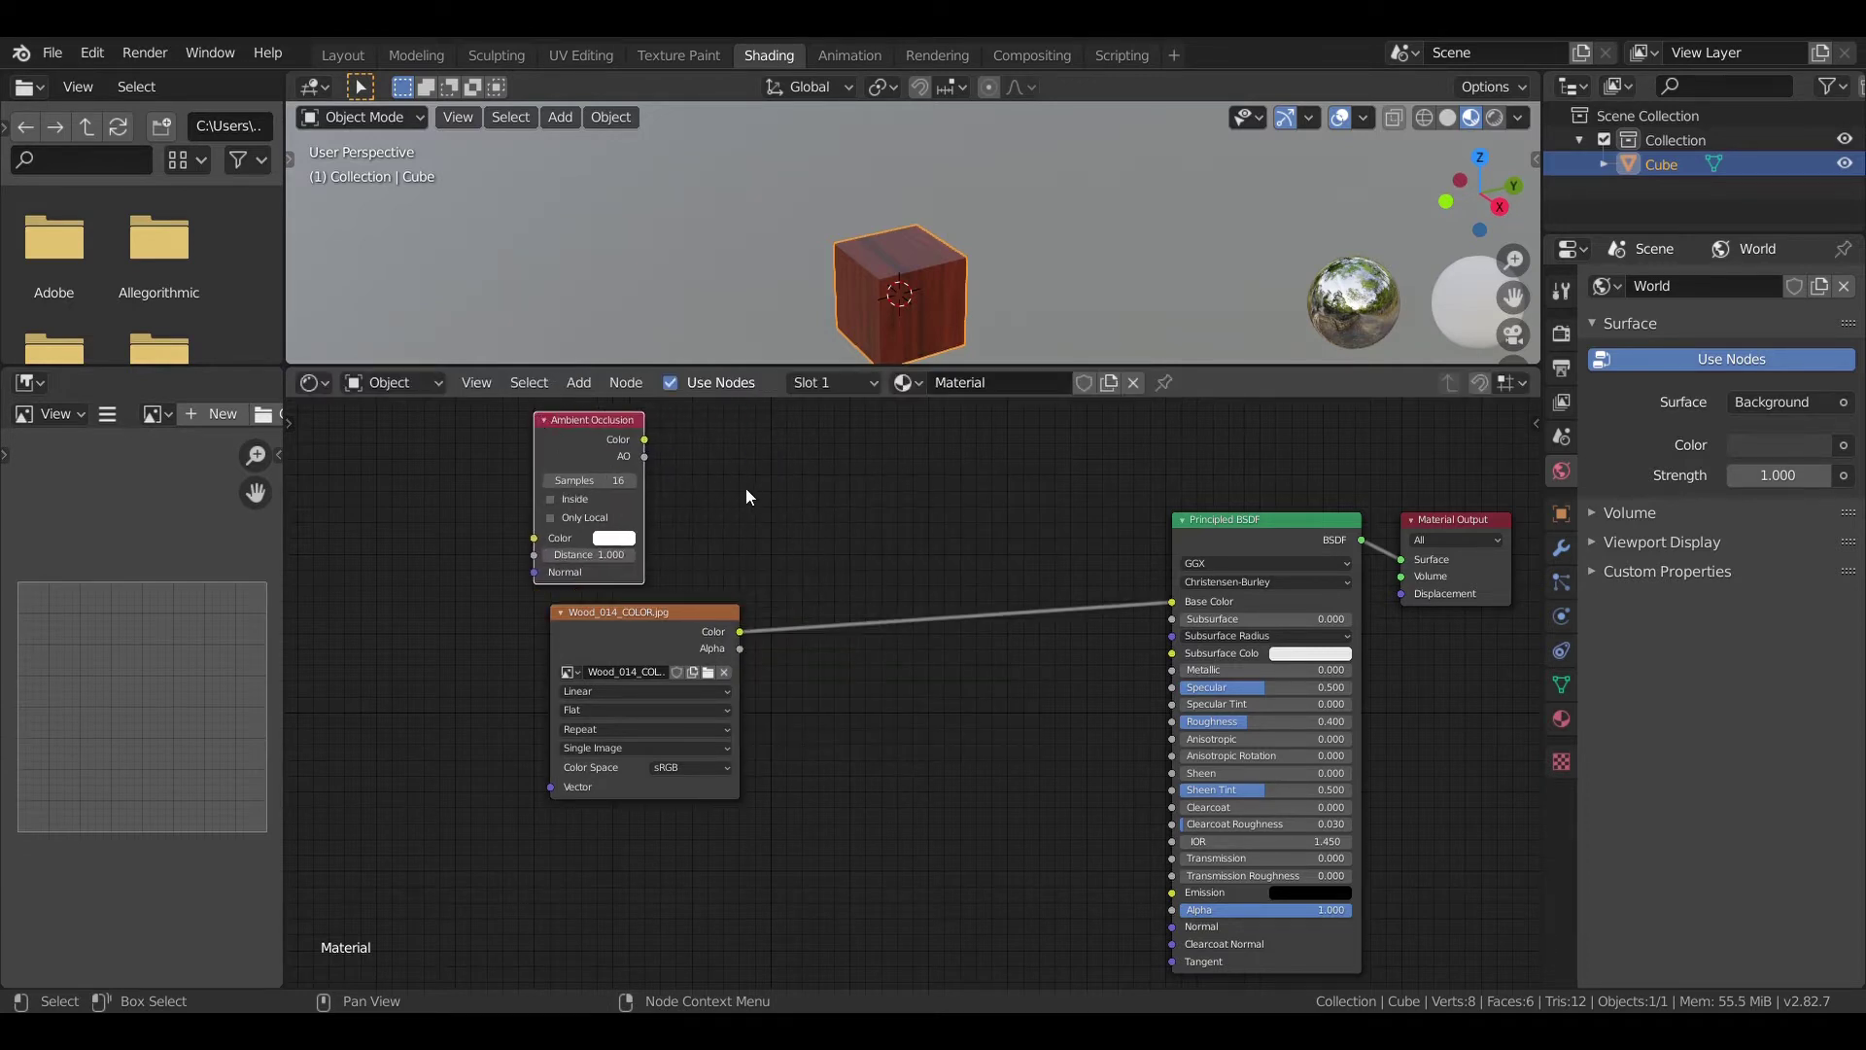
pyautogui.moveTo(744, 488); pyautogui.dragTo(994, 609, button='middle')
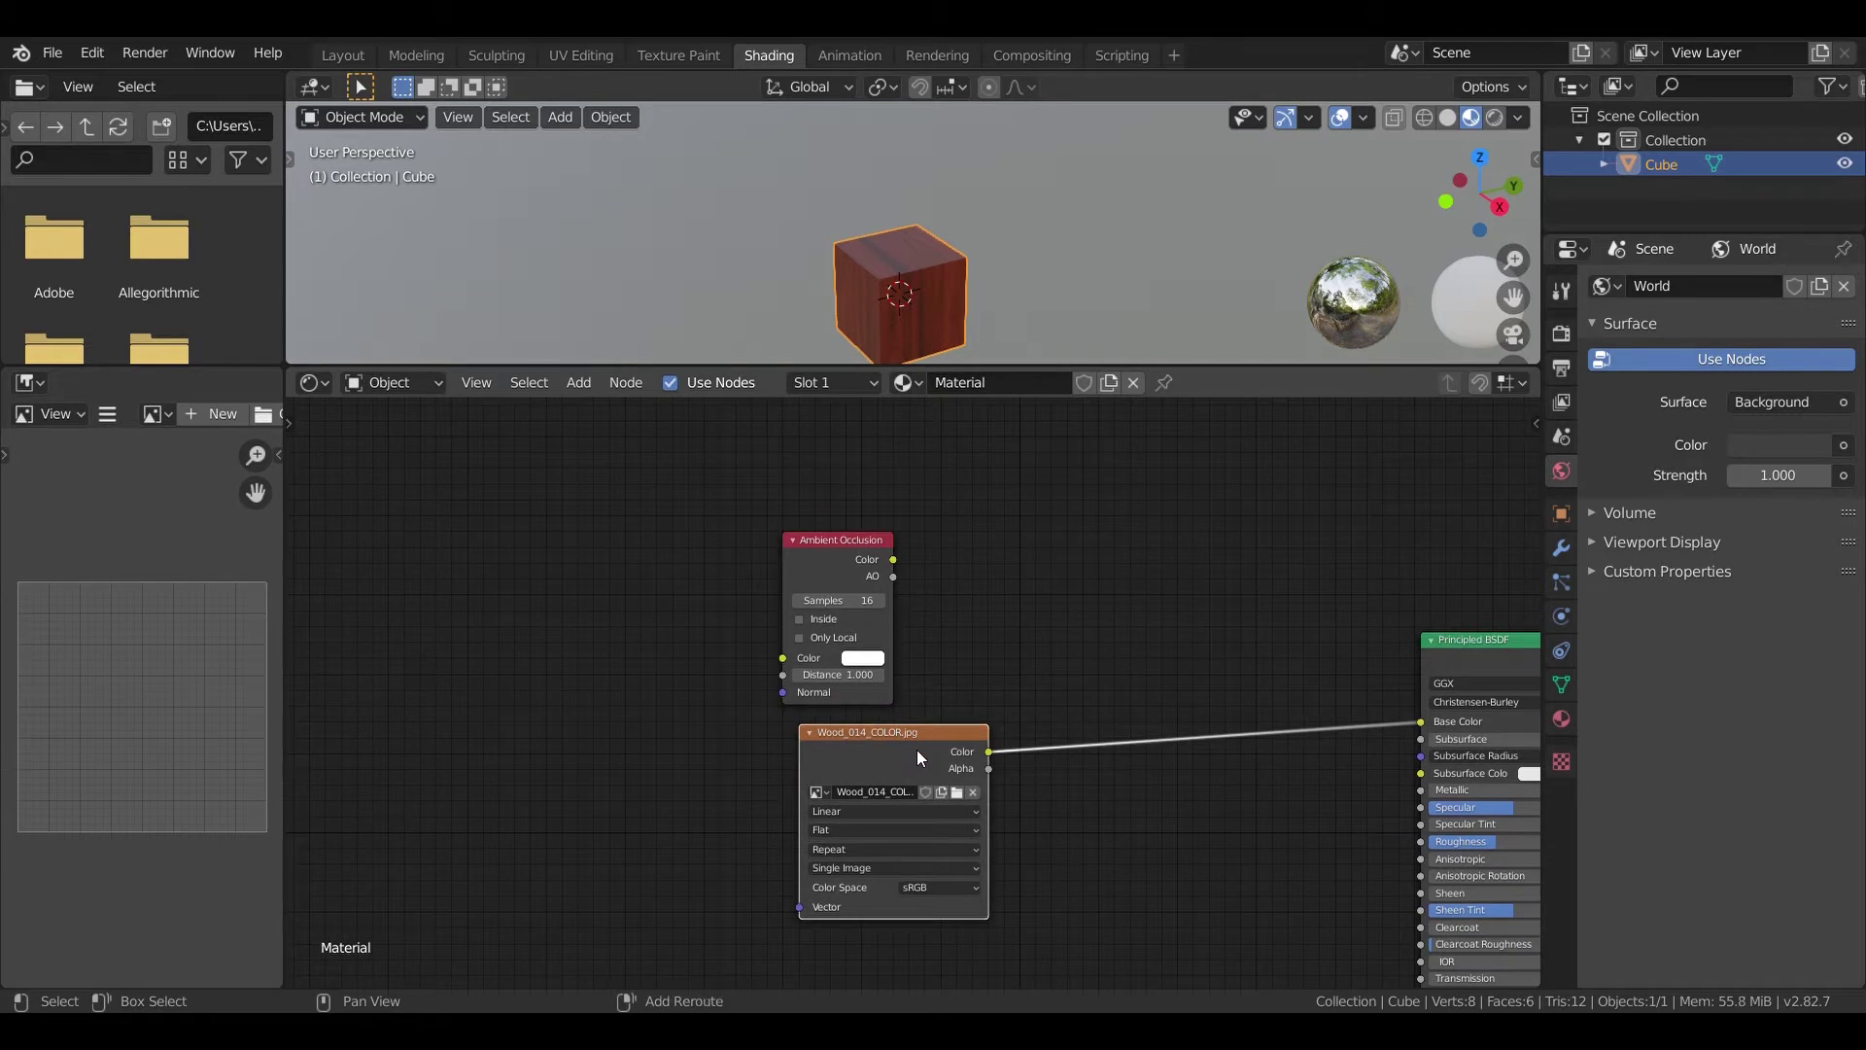
pyautogui.hotkey('shift', 'd')
pyautogui.click(589, 541)
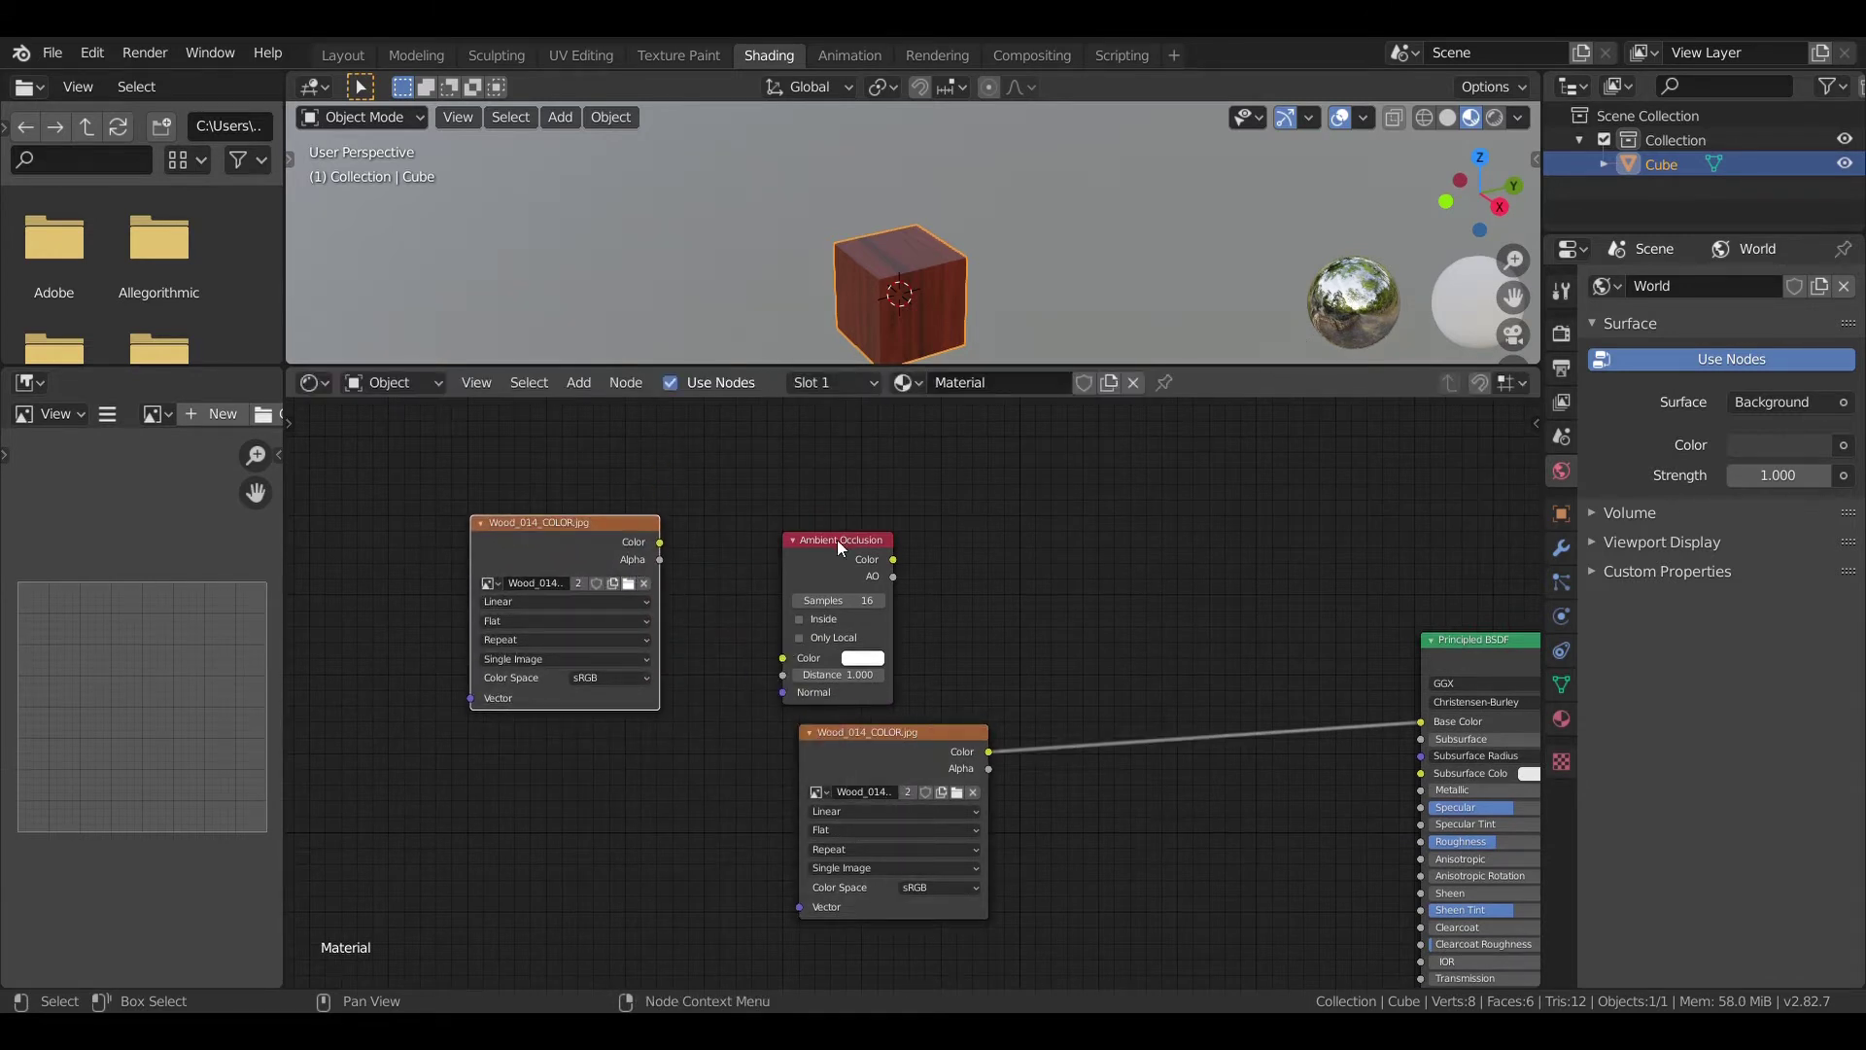
pyautogui.moveTo(660, 541); pyautogui.dragTo(783, 658)
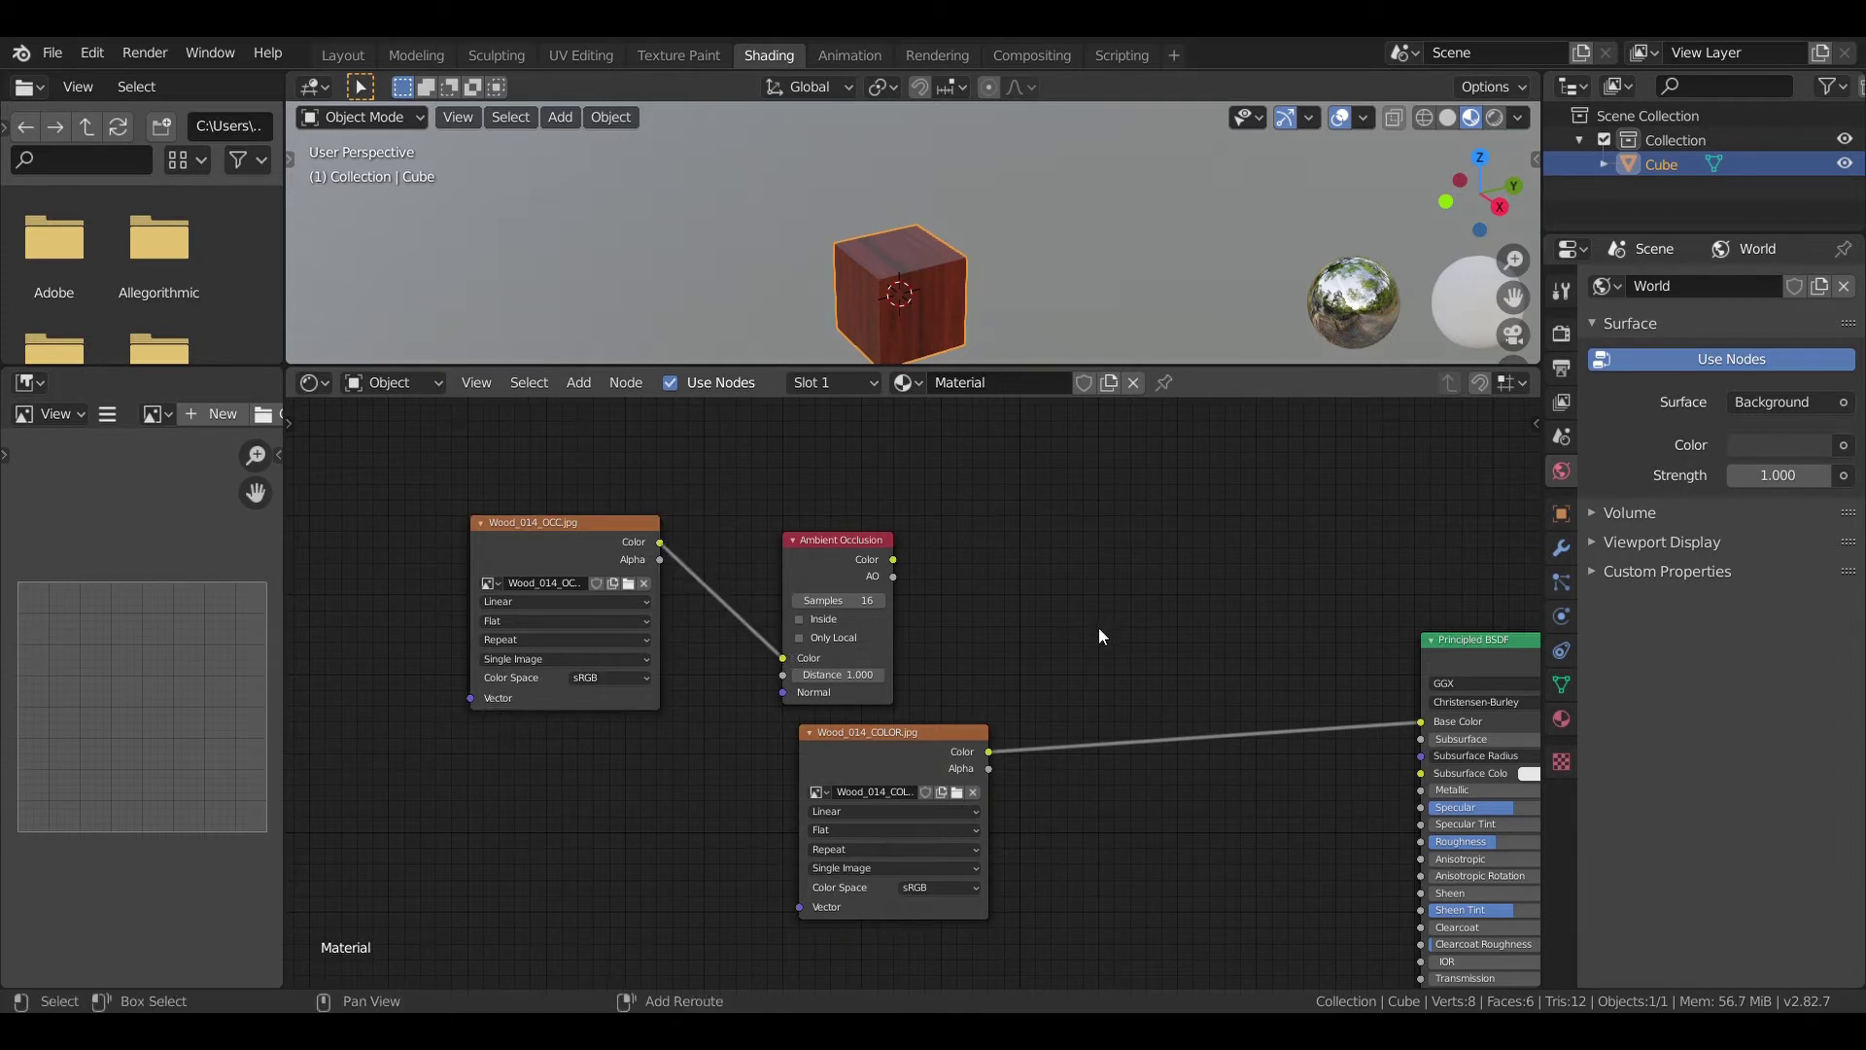
pyautogui.moveTo(1099, 630); pyautogui.dragTo(910, 581, button='middle')
# Step: Insert a Mix color node on the Base Color link and wire the Ambient Occlusion outputs into it
pyautogui.hotkey('shift', 'a')
pyautogui.click(906, 573)
pyautogui.write('mix')
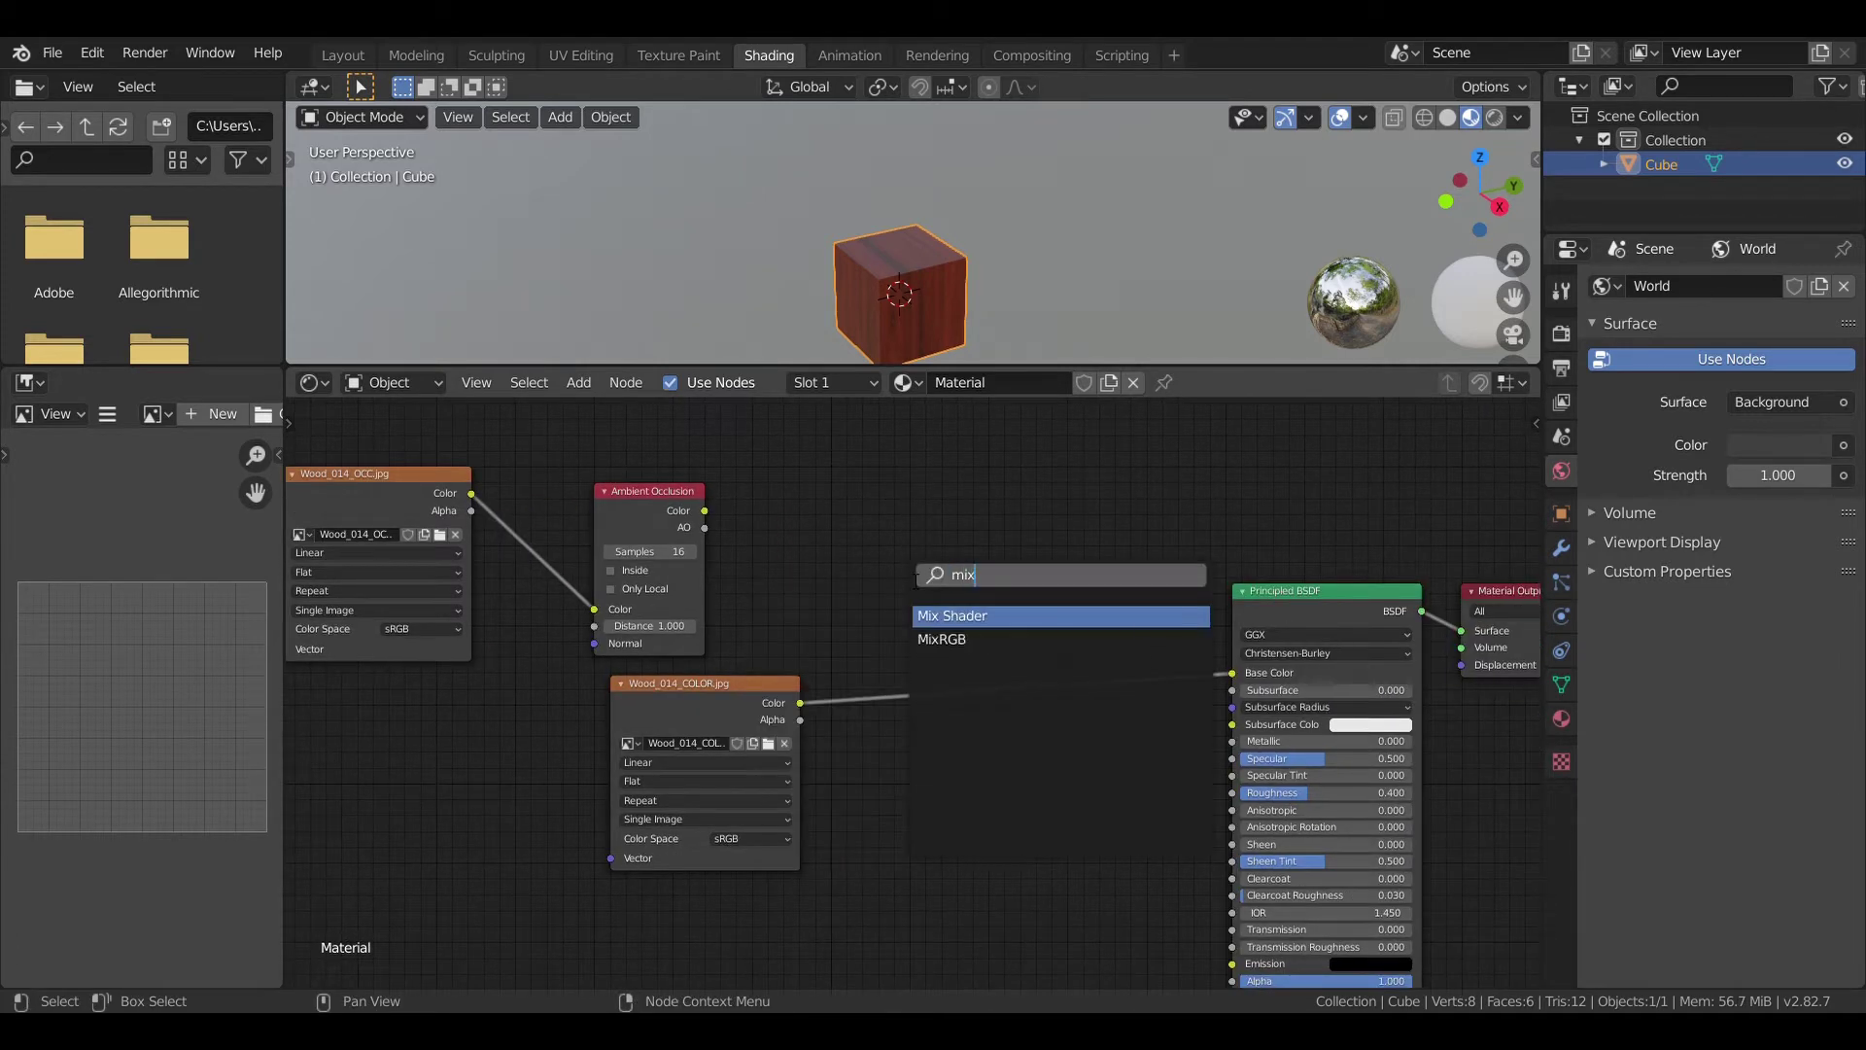
pyautogui.click(938, 639)
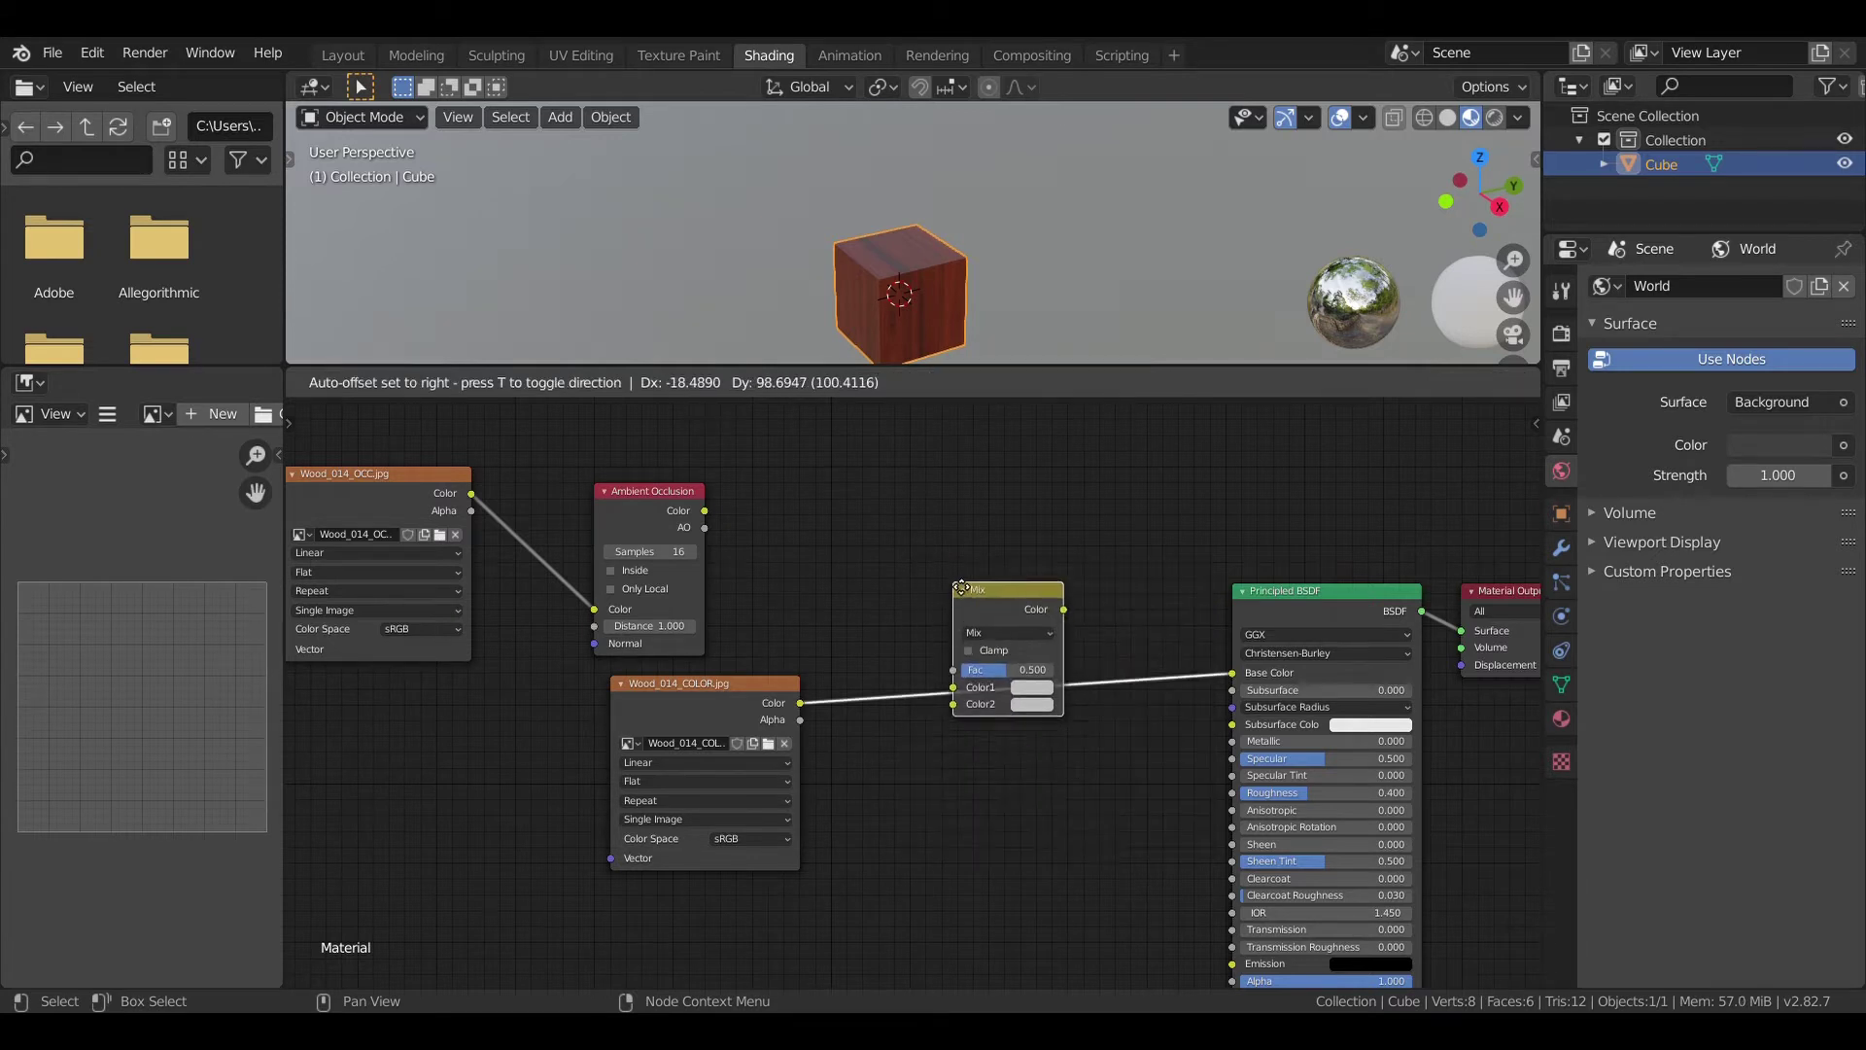
pyautogui.click(941, 589)
pyautogui.moveTo(704, 512); pyautogui.dragTo(954, 694)
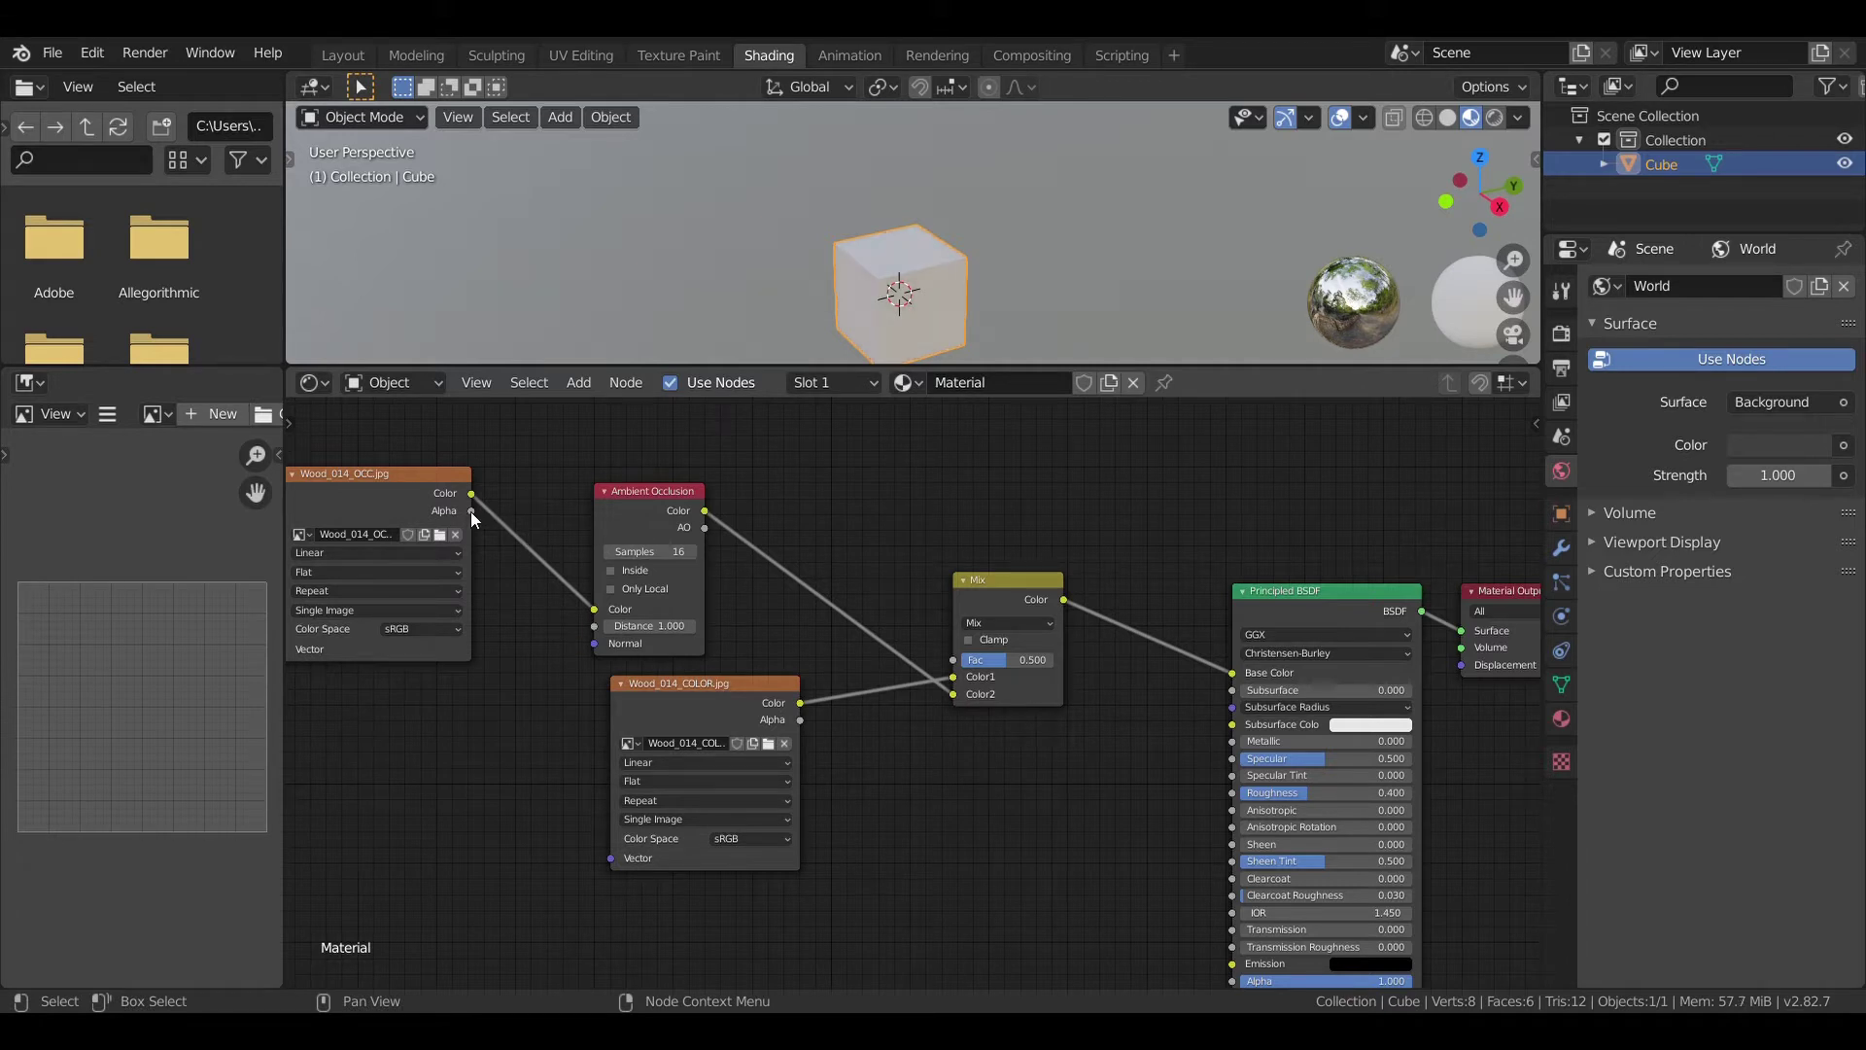
pyautogui.moveTo(706, 530); pyautogui.dragTo(952, 661)
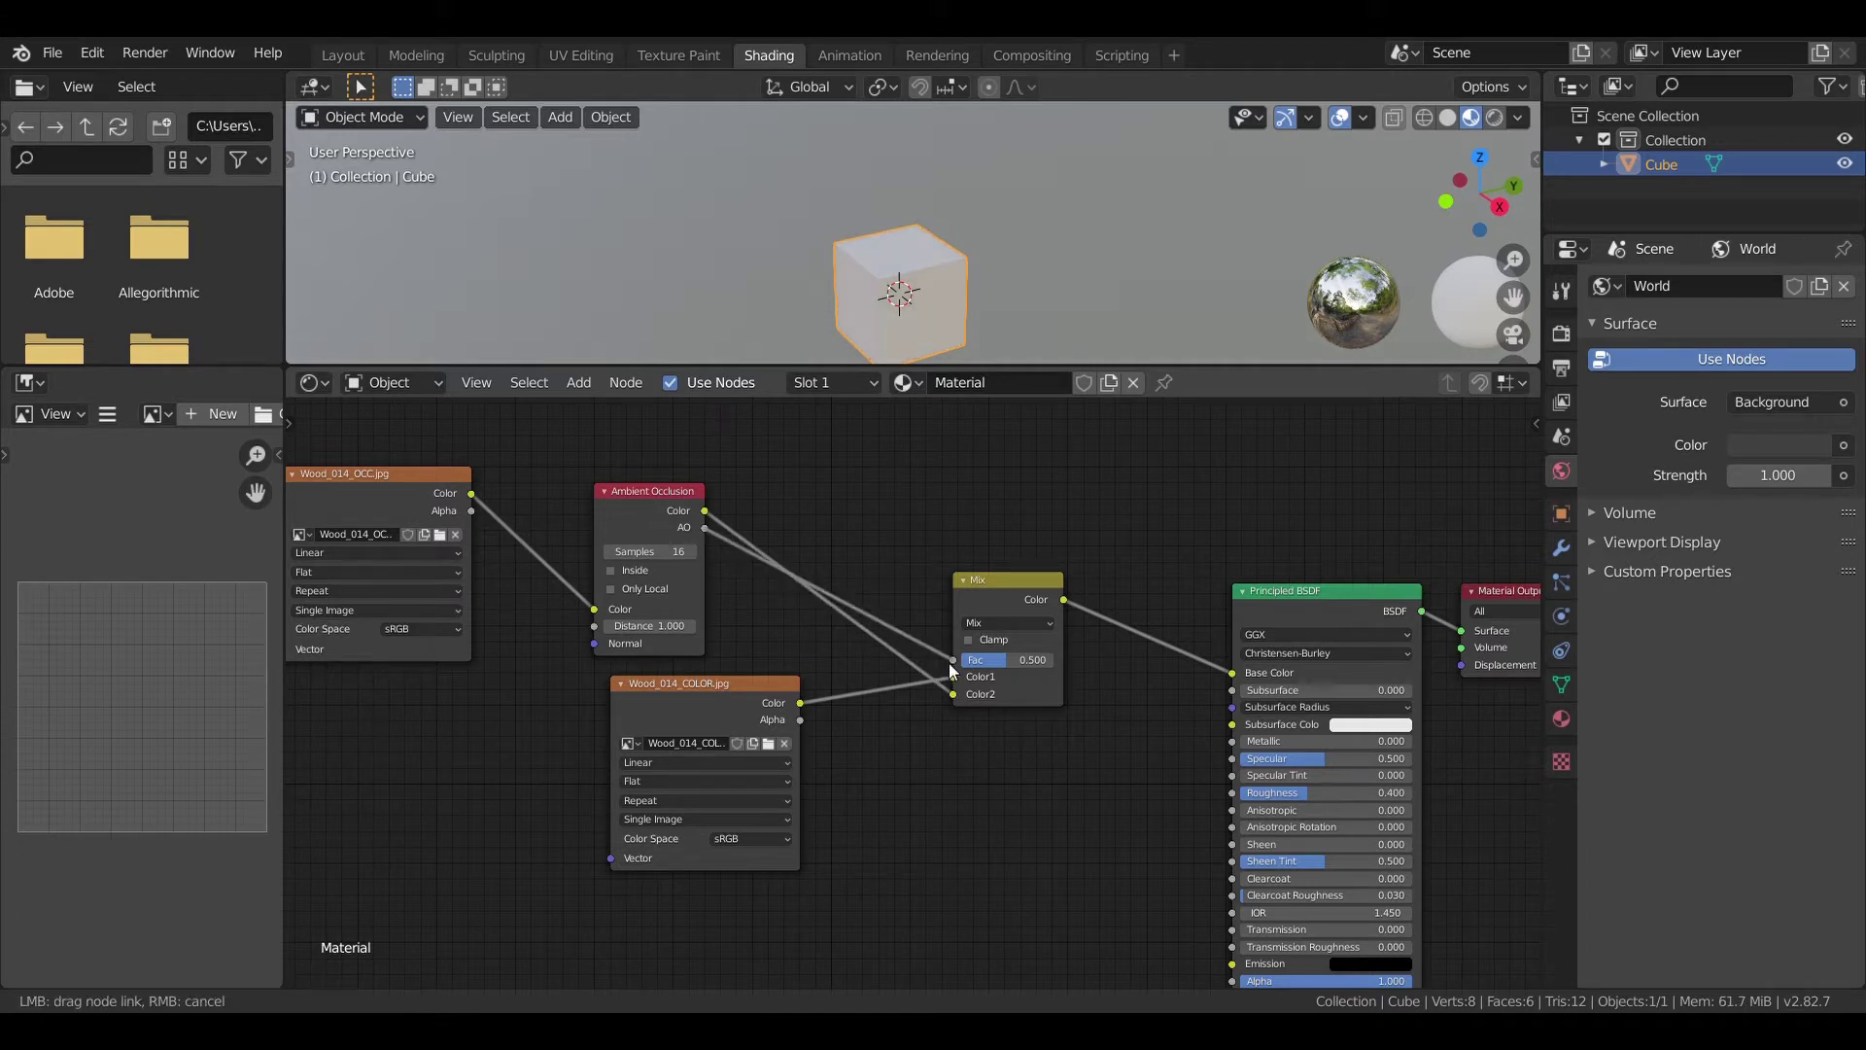
pyautogui.click(1029, 622)
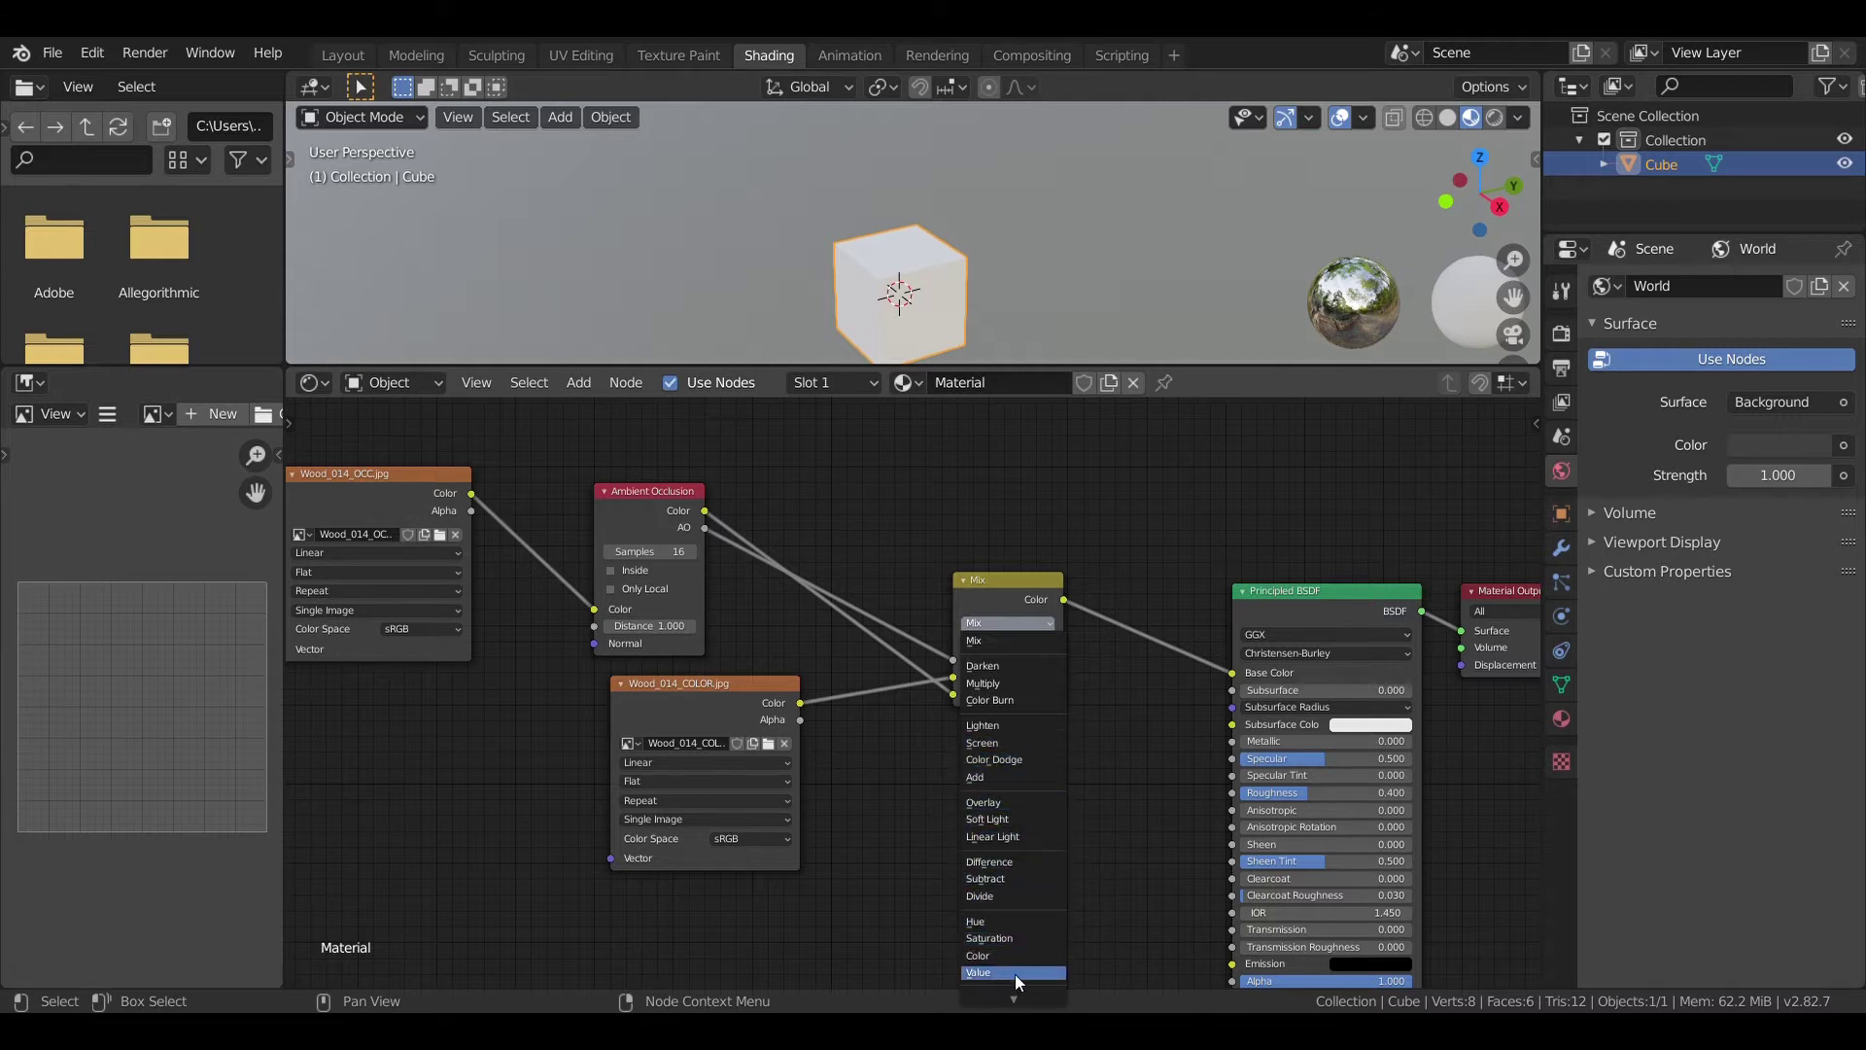
# Step: Set the Mix node to Multiply, with AO driving Fac and the wood colour in Color2
pyautogui.click(1014, 685)
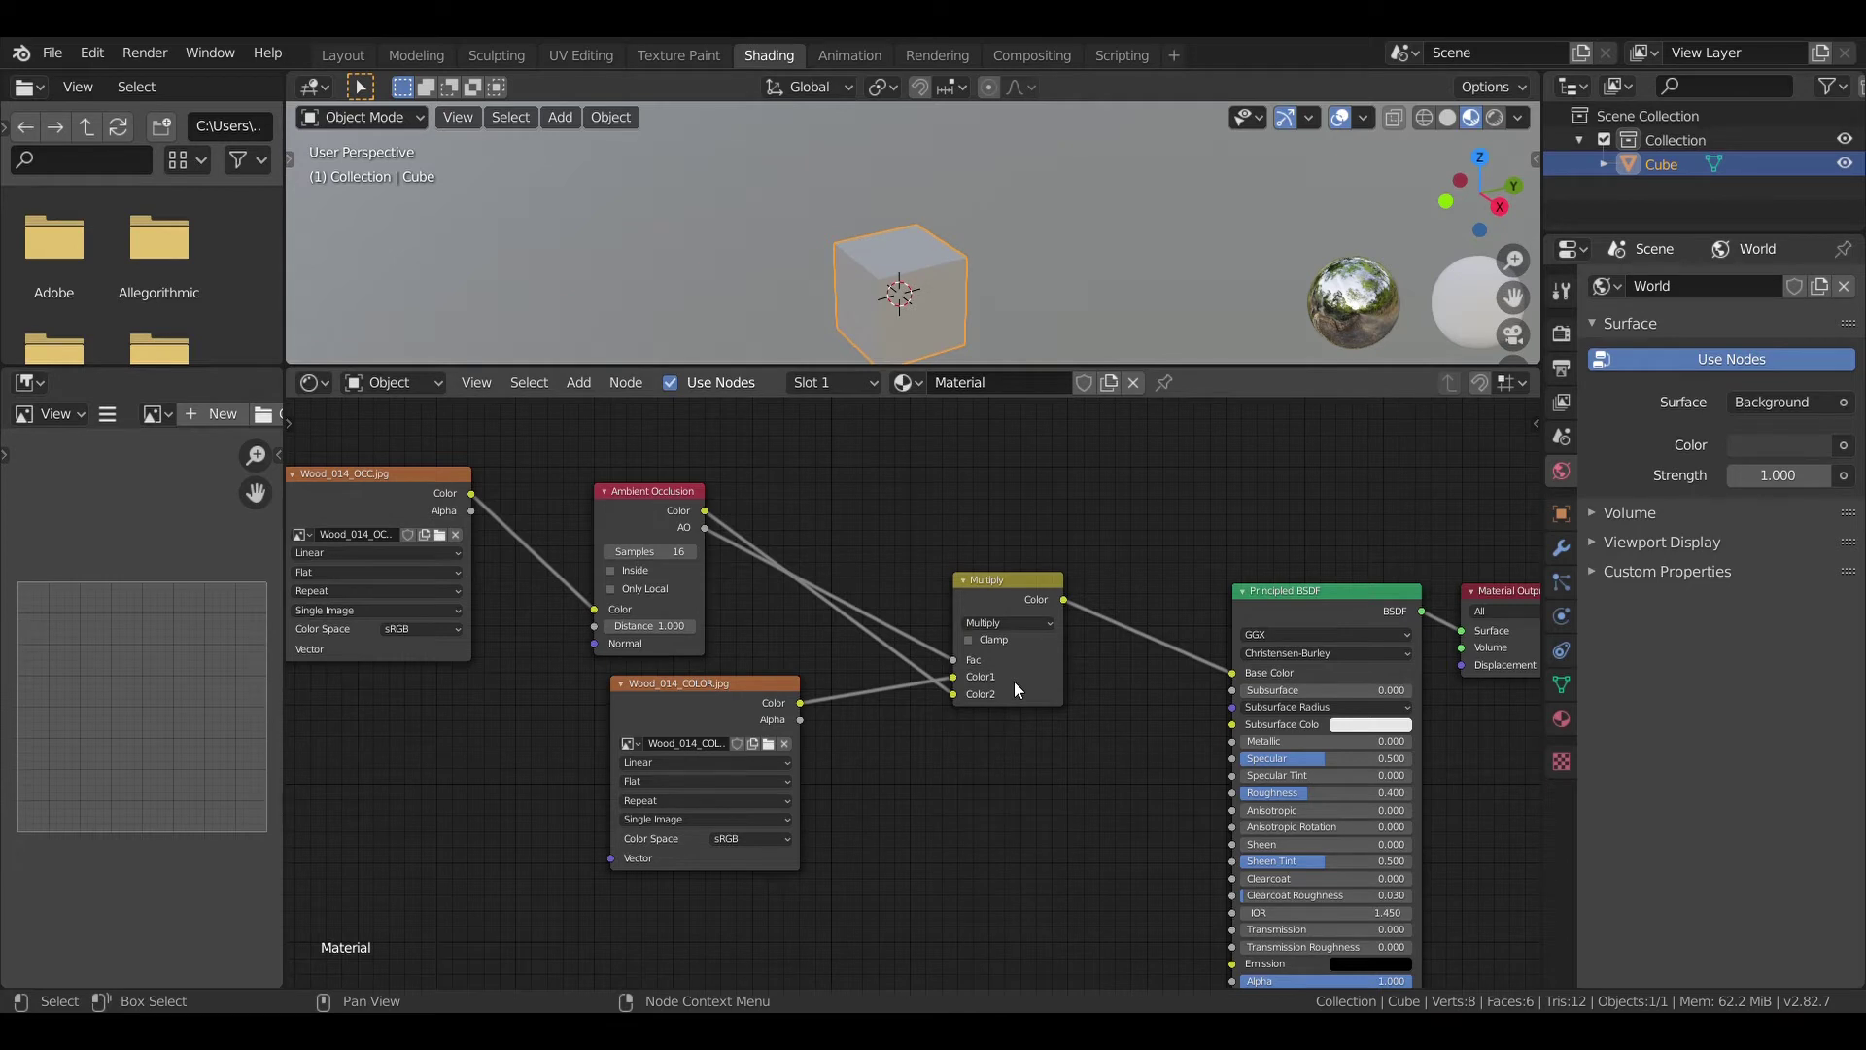
pyautogui.scroll(2, 892, 249)
pyautogui.scroll(5, 889, 265)
pyautogui.moveTo(889, 266)
pyautogui.mouseDown(button='middle')
pyautogui.moveTo(974, 198)
pyautogui.moveTo(1083, 190)
pyautogui.mouseUp(button='middle')
pyautogui.scroll(2, 1087, 247)
pyautogui.scroll(3, 943, 261)
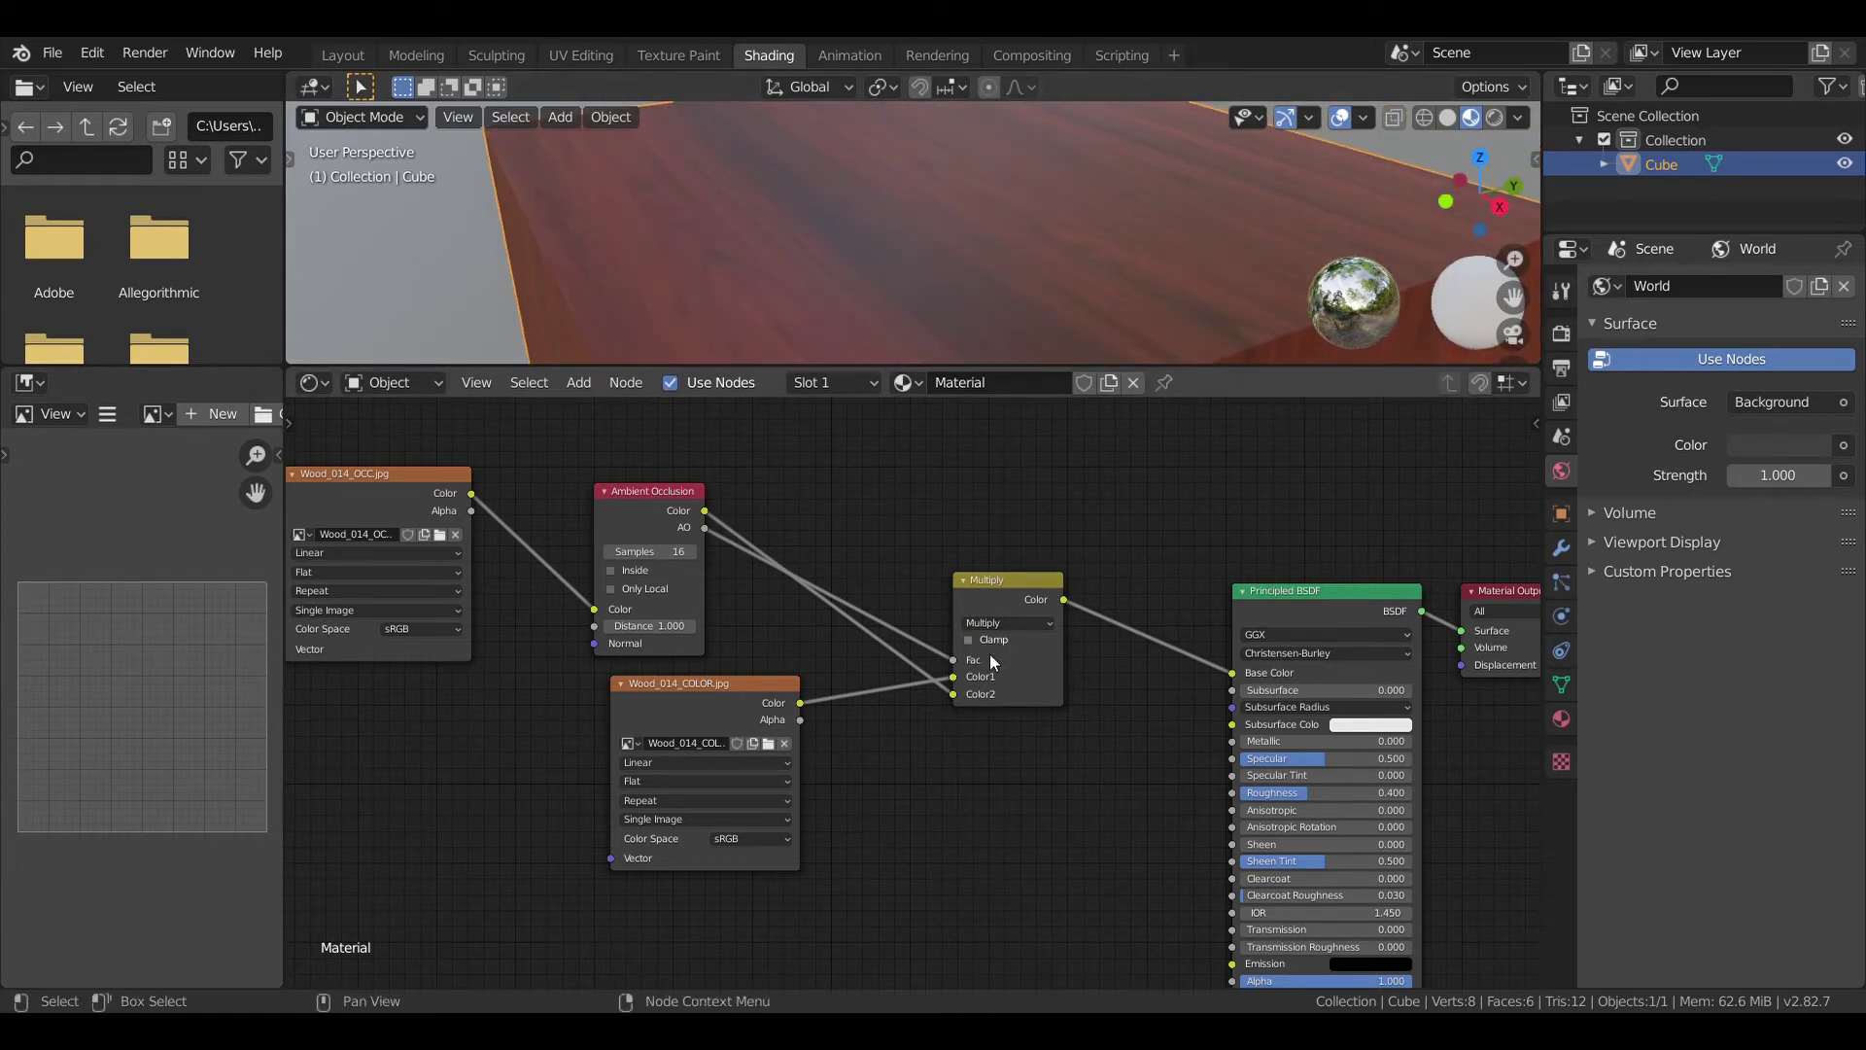
pyautogui.moveTo(955, 692); pyautogui.dragTo(951, 678)
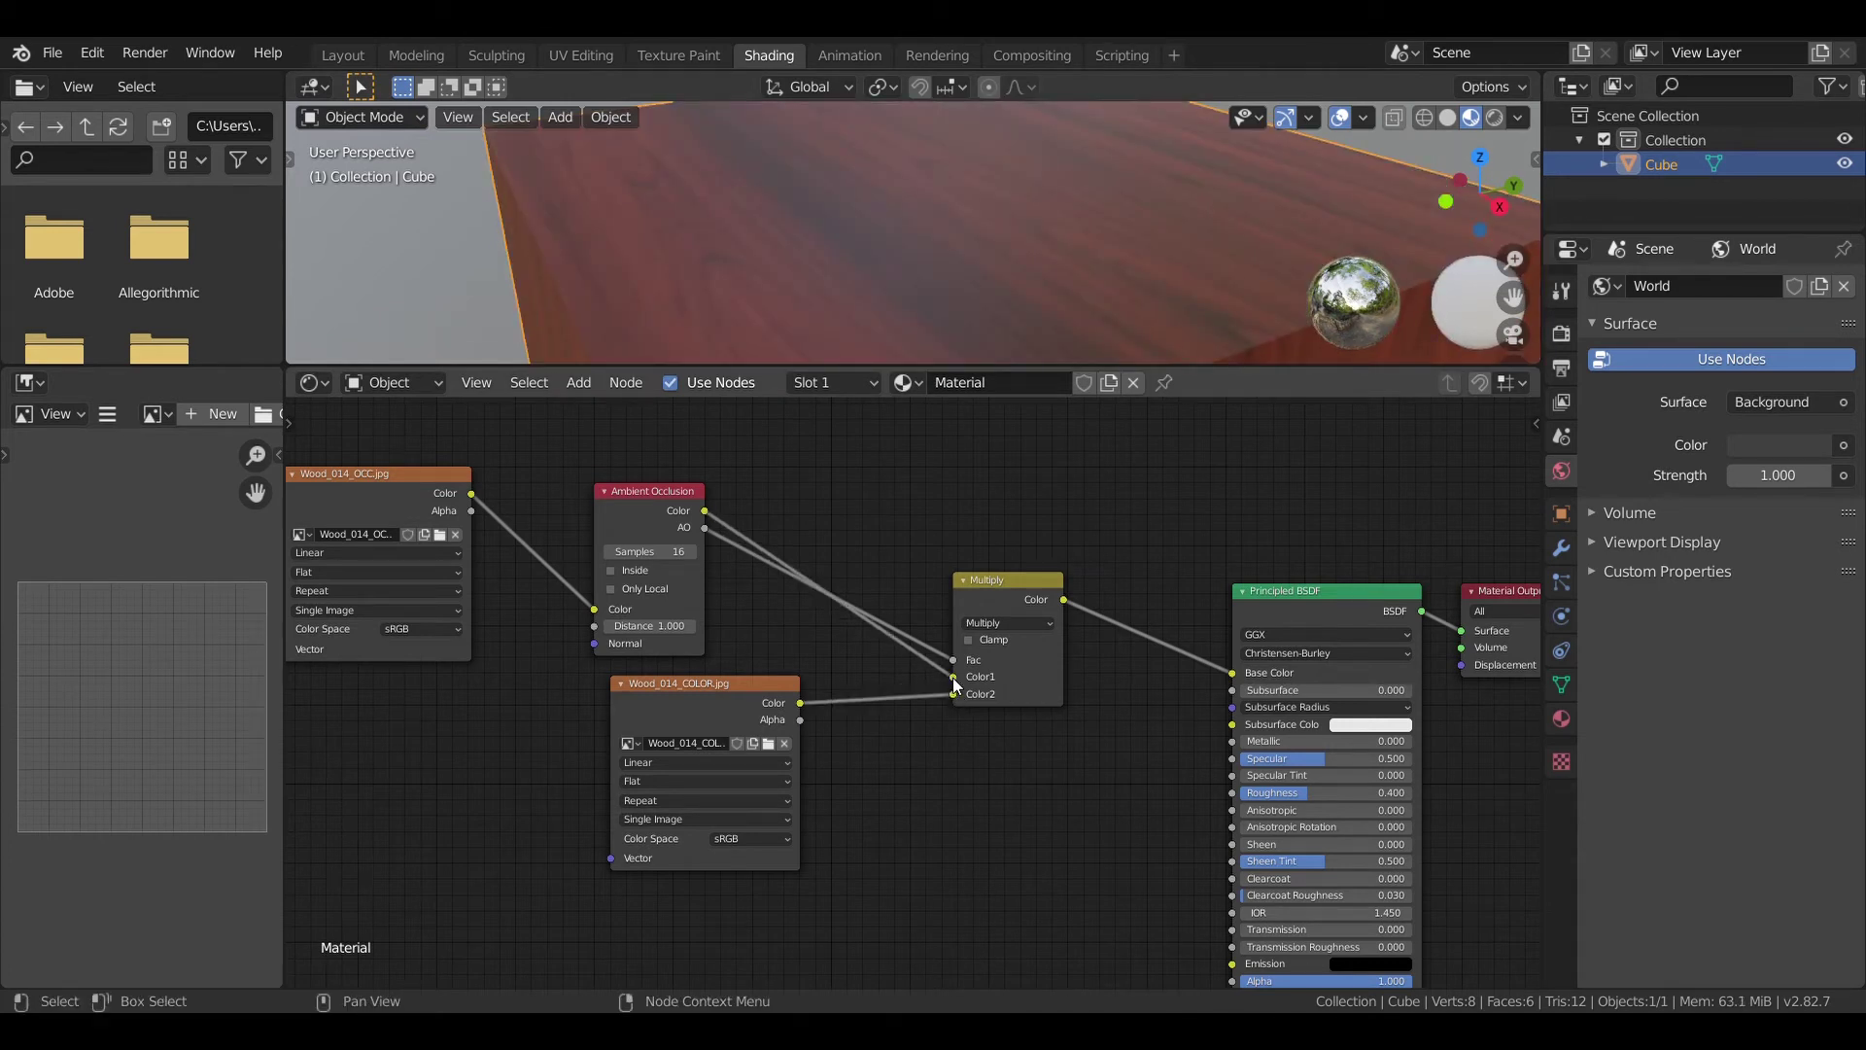
pyautogui.moveTo(955, 661); pyautogui.dragTo(910, 562)
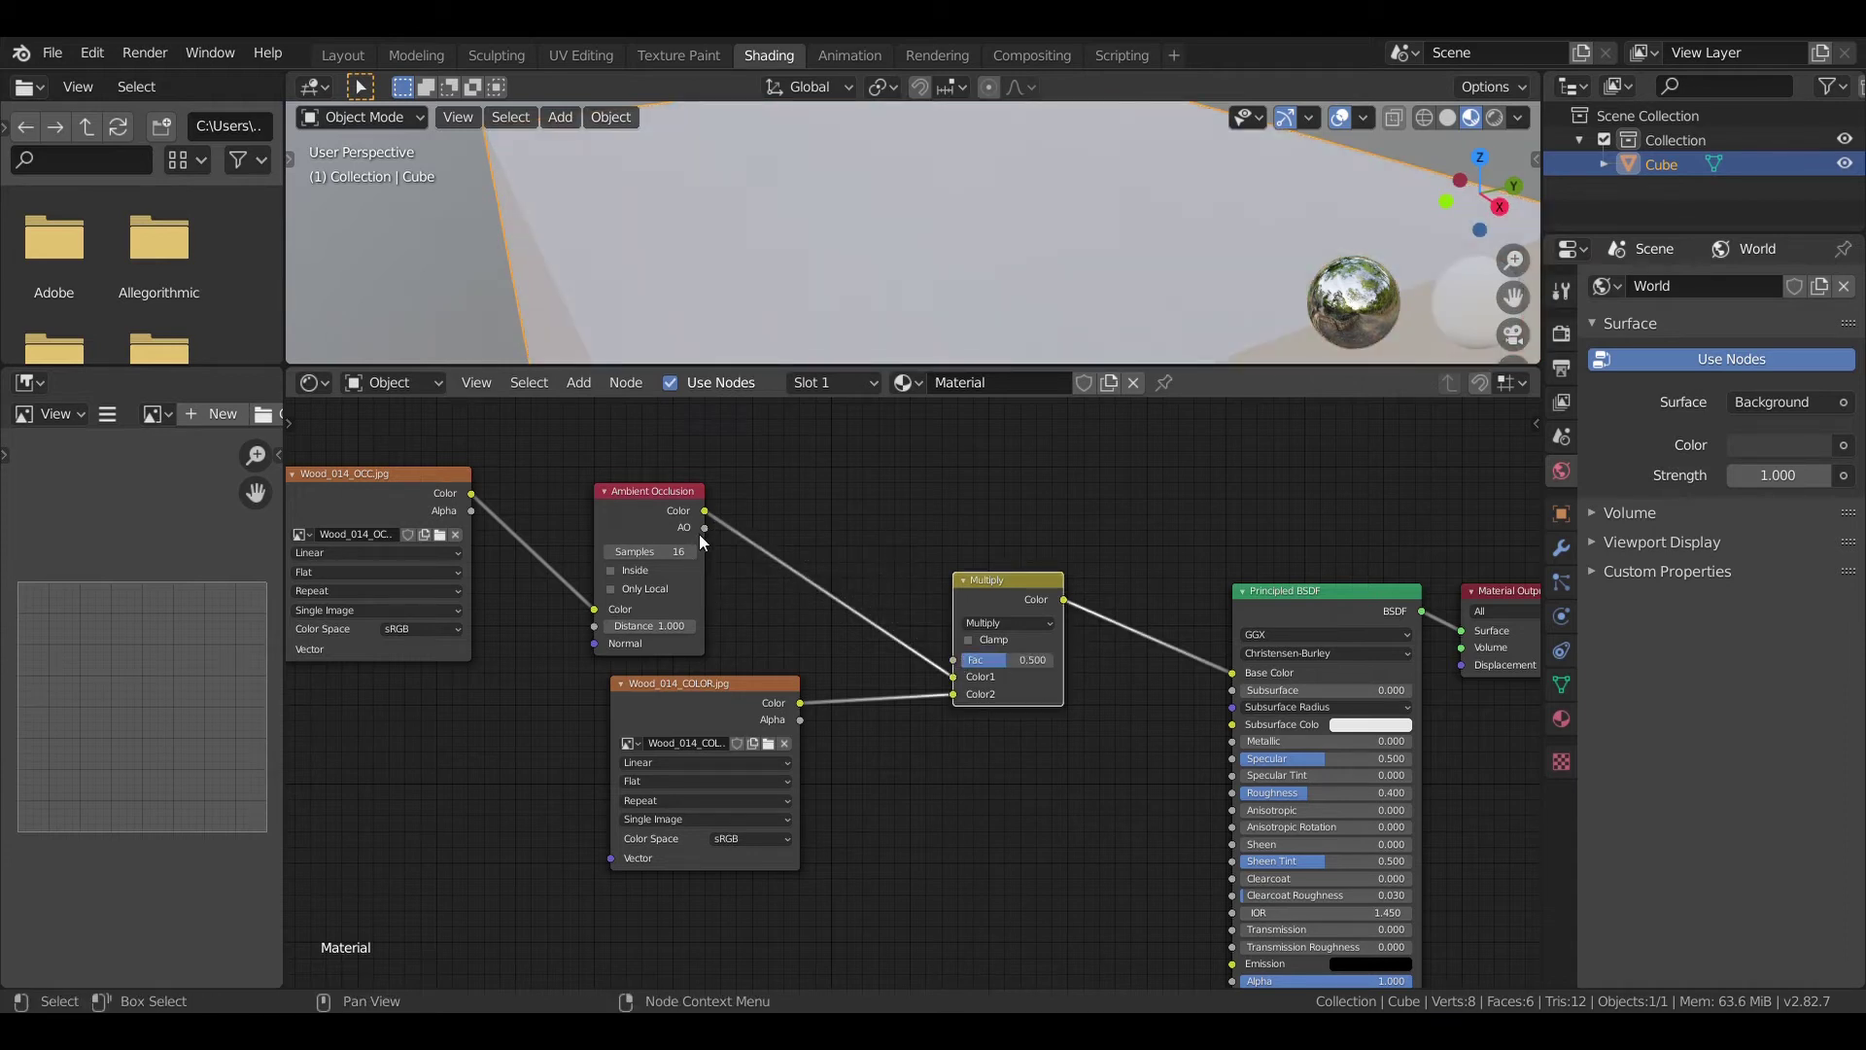
pyautogui.moveTo(704, 527)
pyautogui.mouseDown()
pyautogui.moveTo(913, 663)
pyautogui.moveTo(953, 659)
pyautogui.mouseUp()
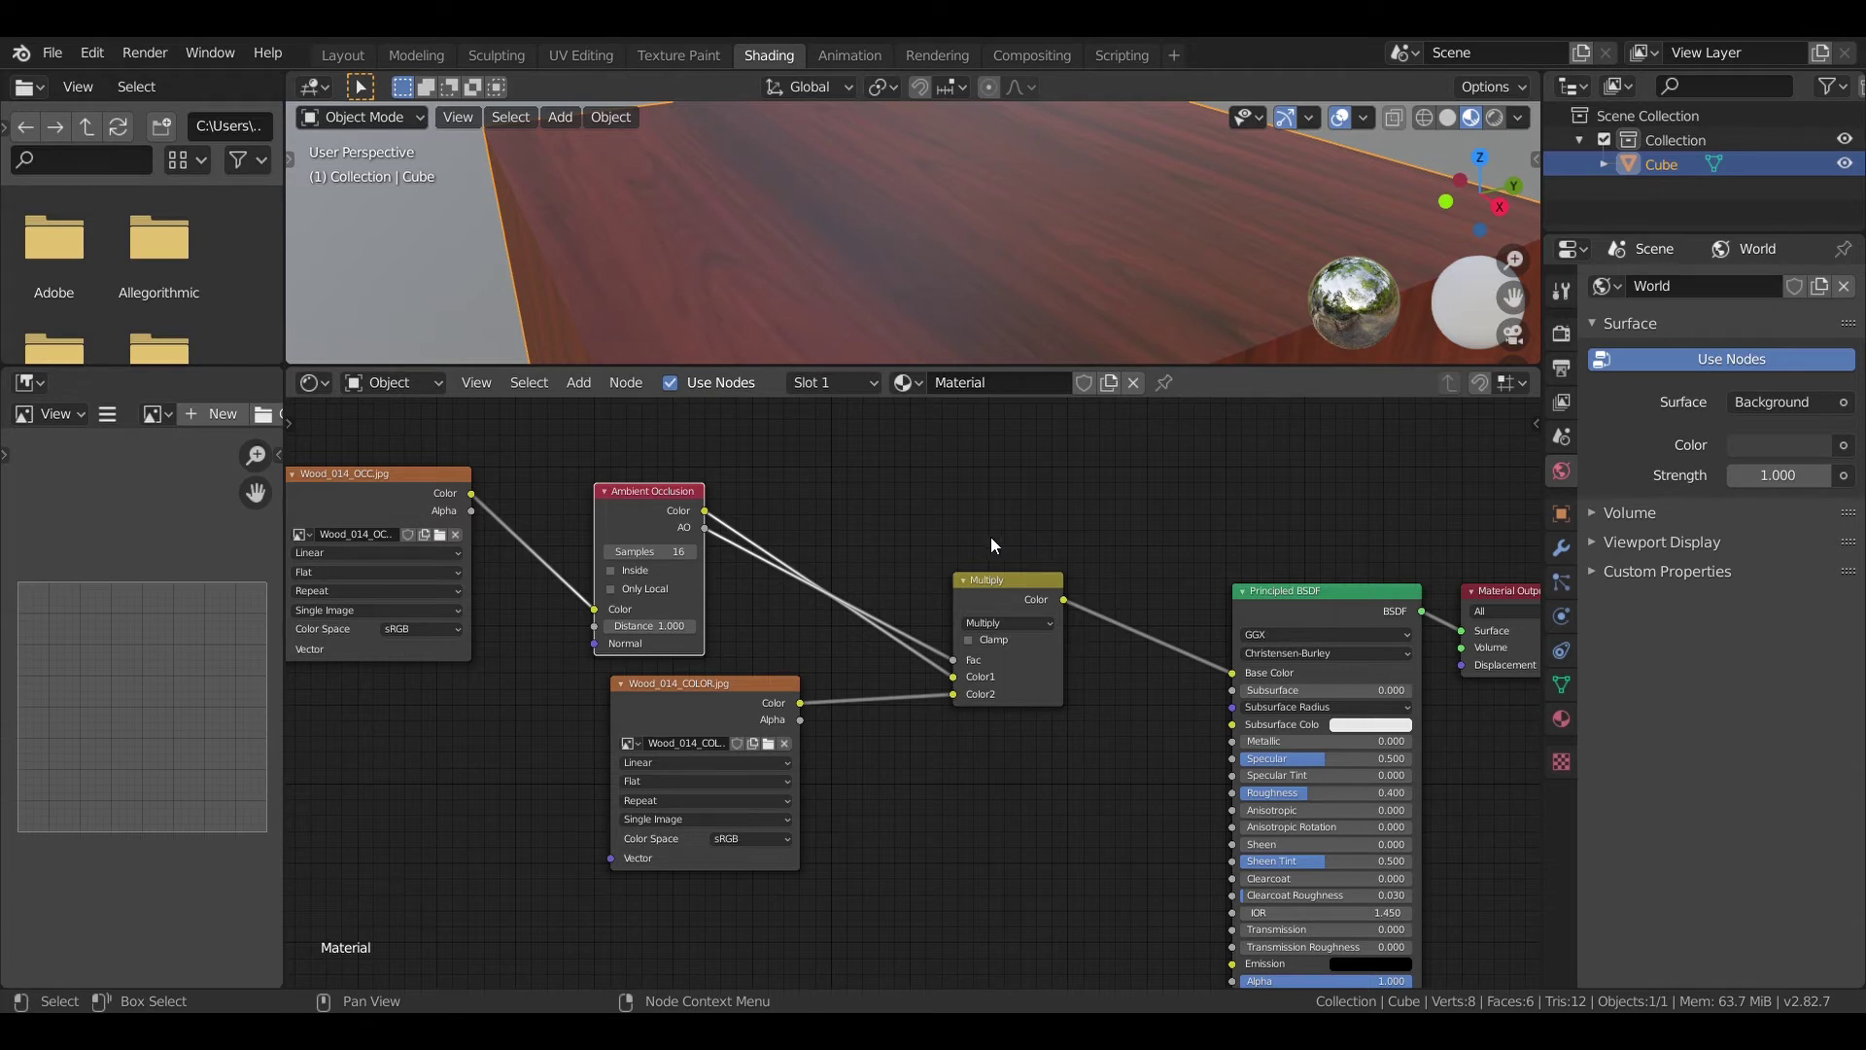
# Step: Add a Non-Color Wood_014_ROUGH image node connected to the Principled BSDF Roughness input
pyautogui.scroll(-1, 988, 536)
pyautogui.scroll(-4, 974, 219)
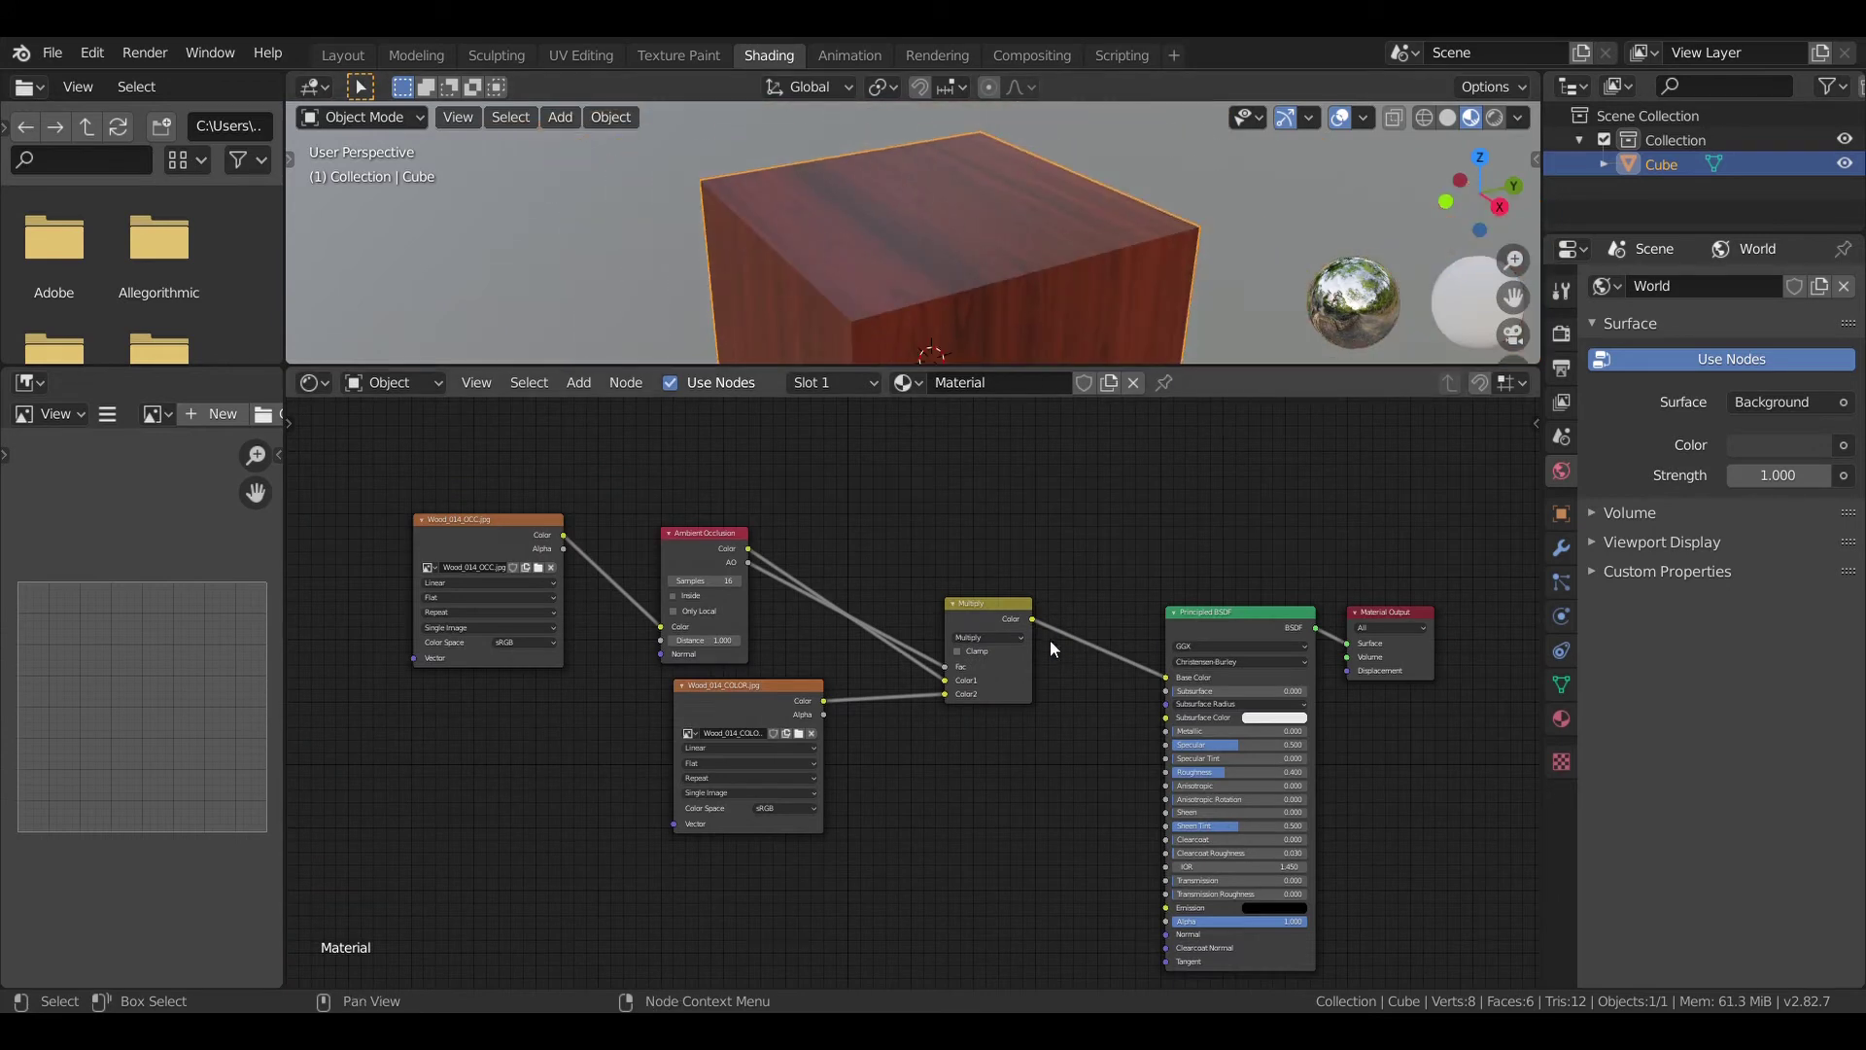
pyautogui.click(743, 681)
pyautogui.hotkey('shift', 'd')
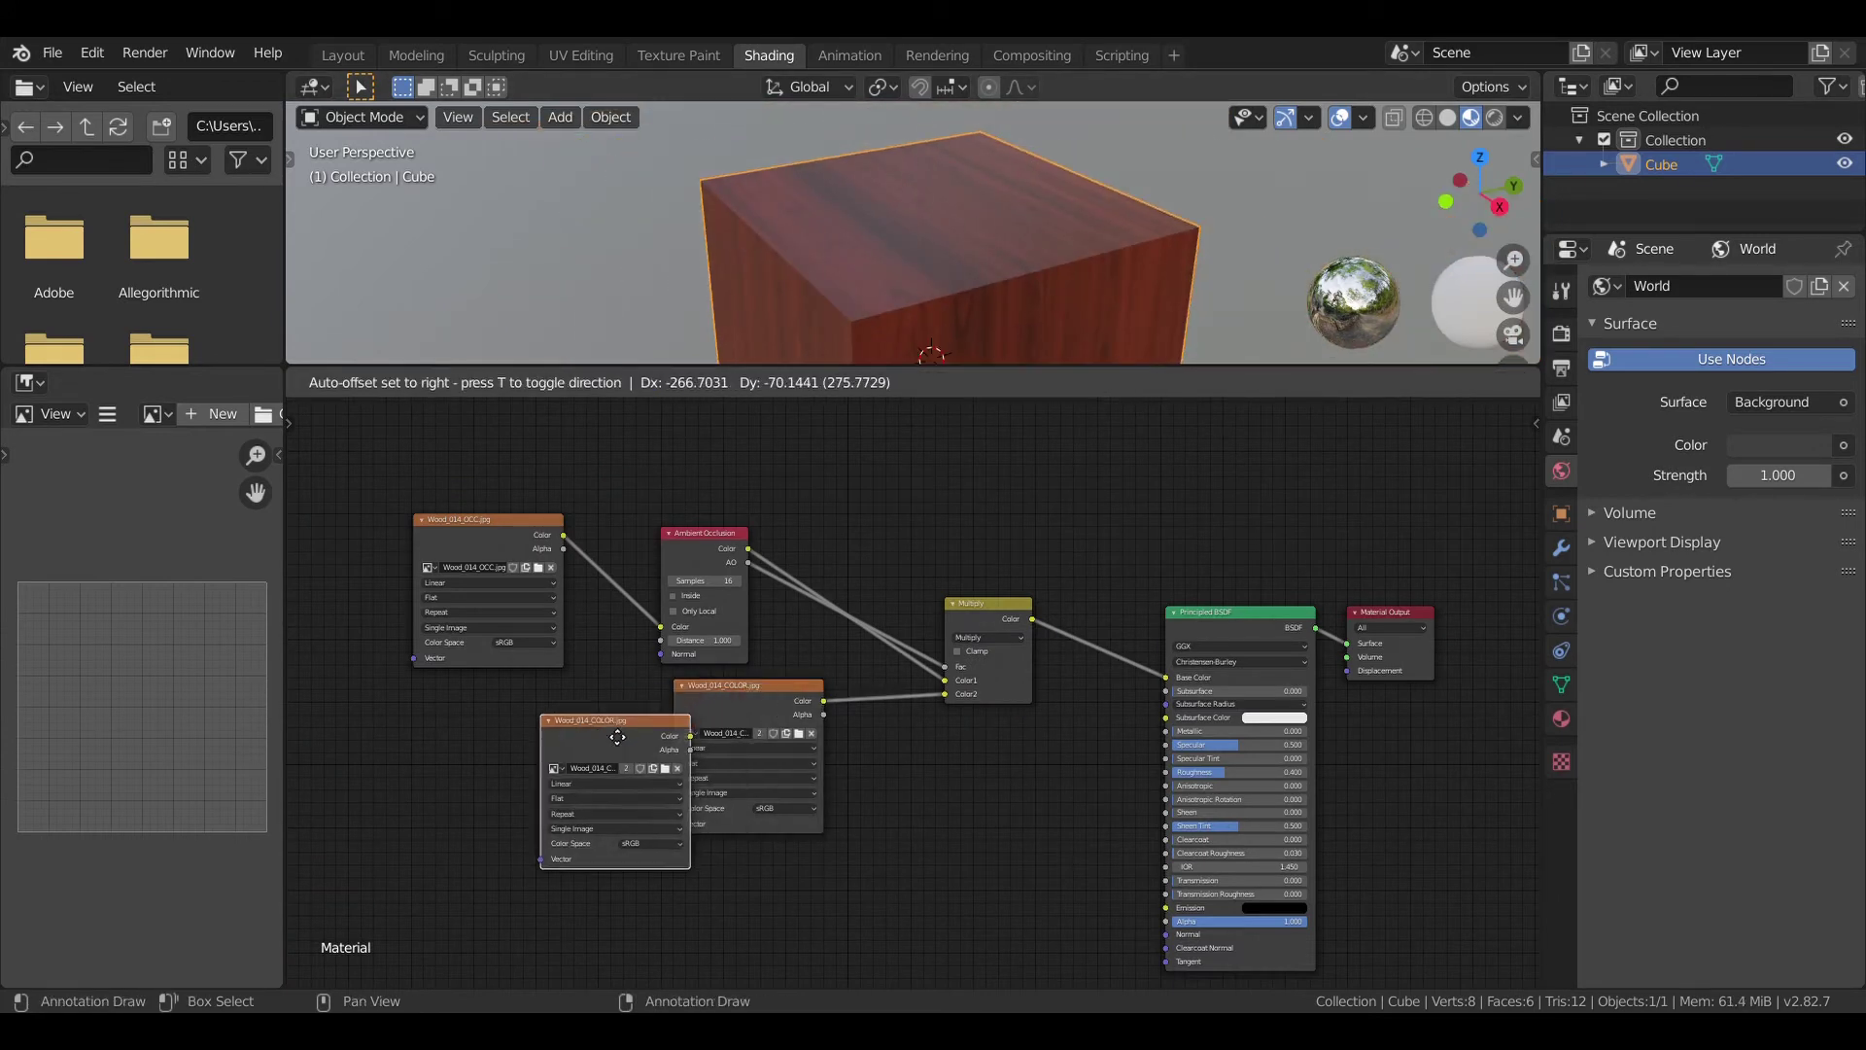
pyautogui.click(573, 783)
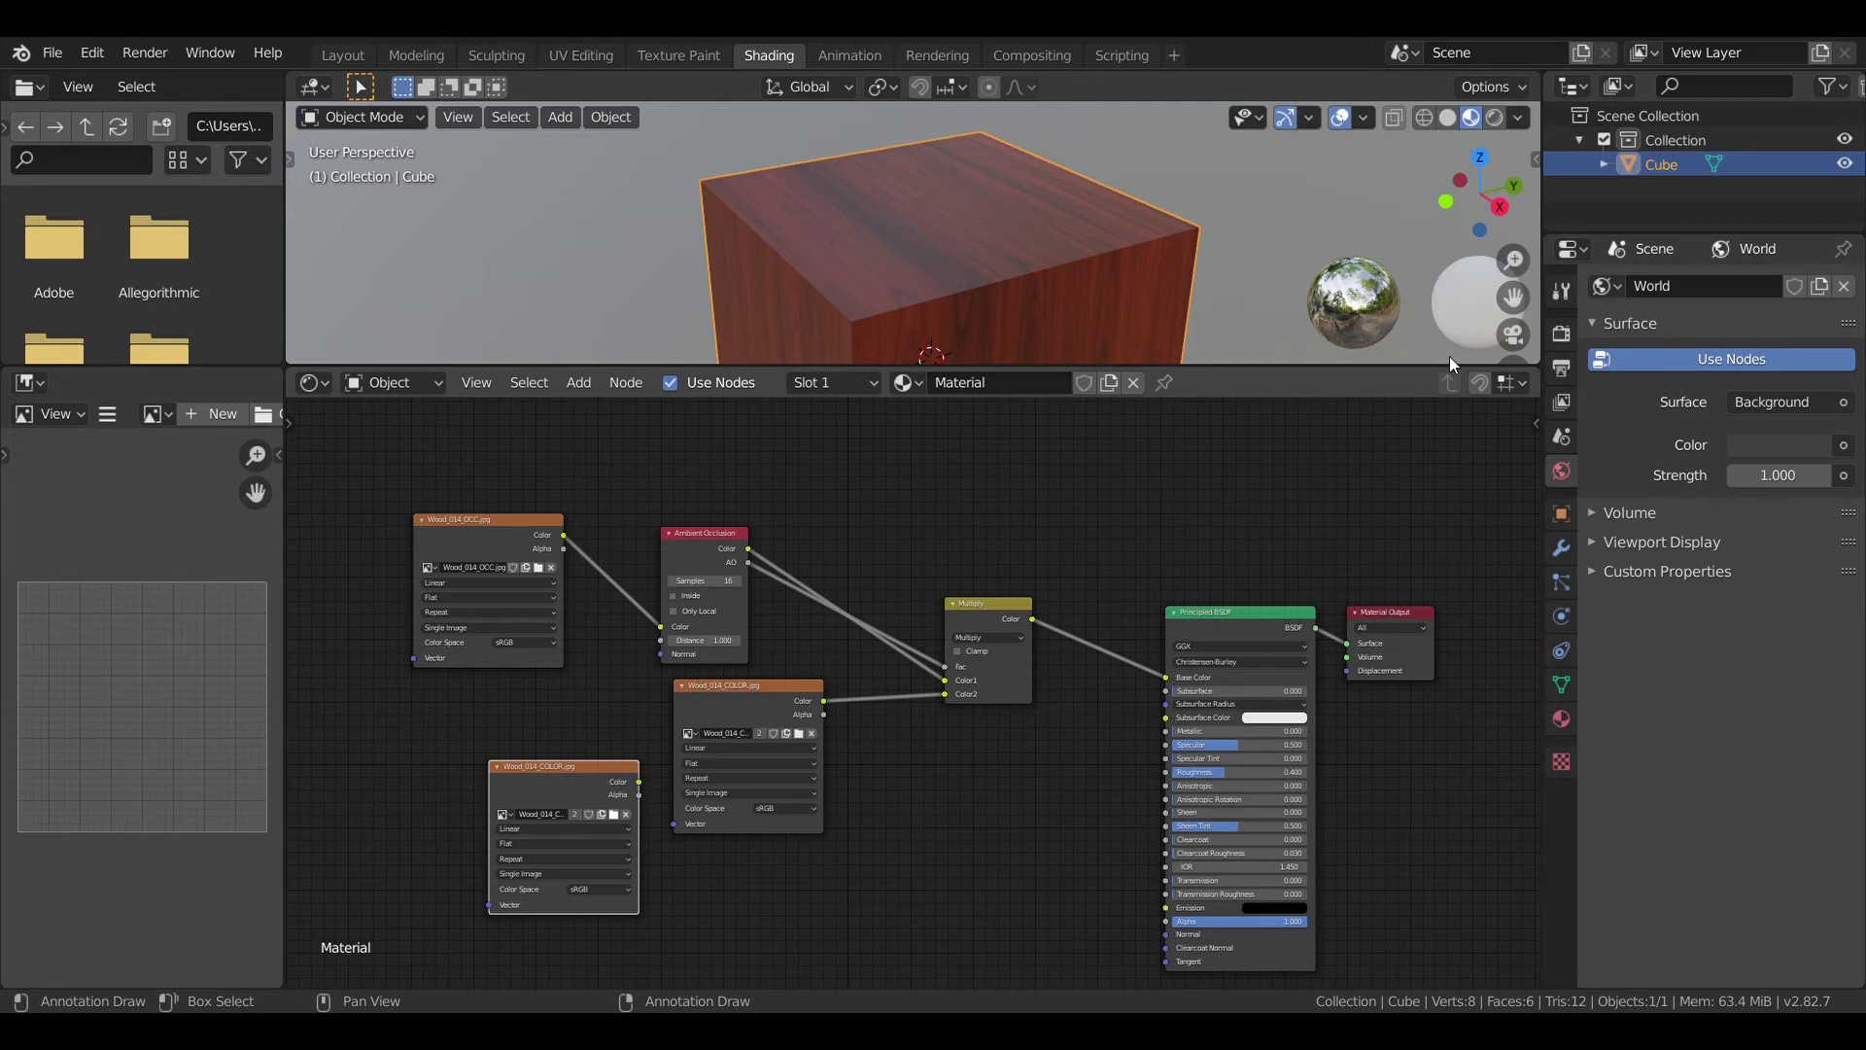
pyautogui.click(622, 889)
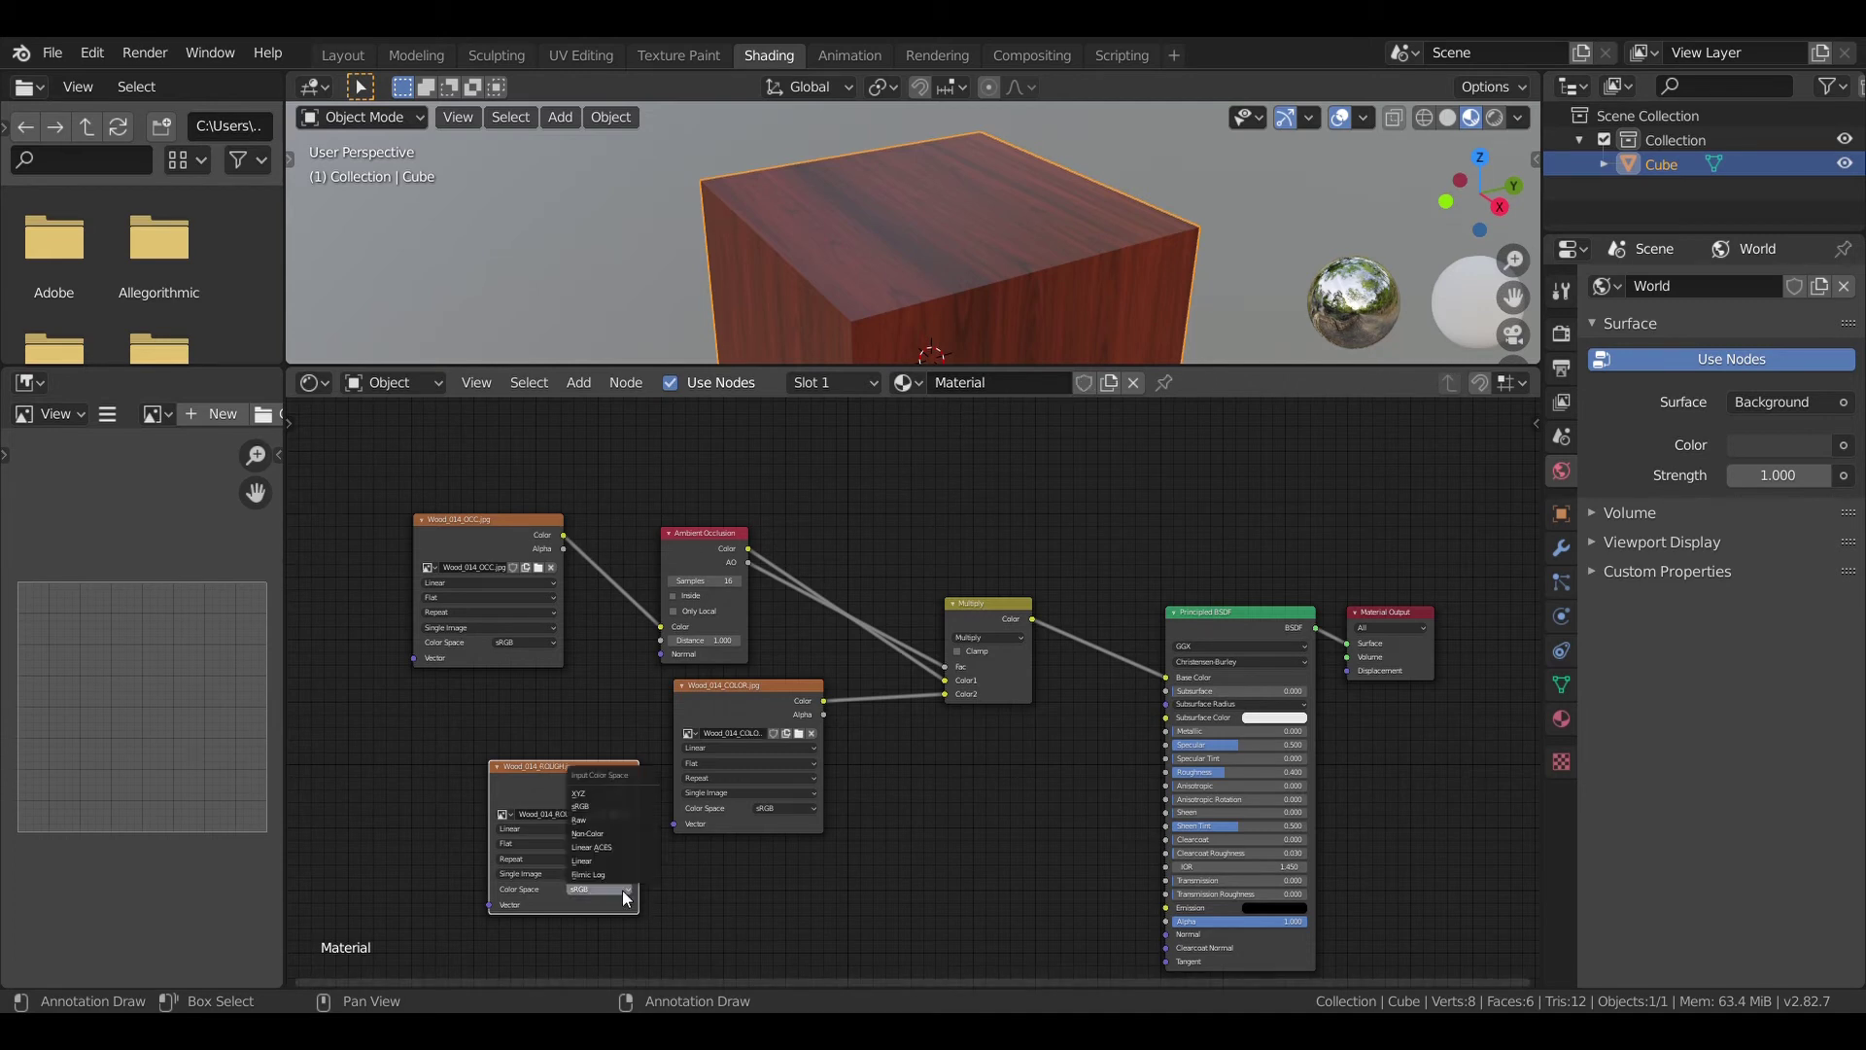
pyautogui.click(624, 830)
pyautogui.moveTo(639, 781); pyautogui.dragTo(1169, 772)
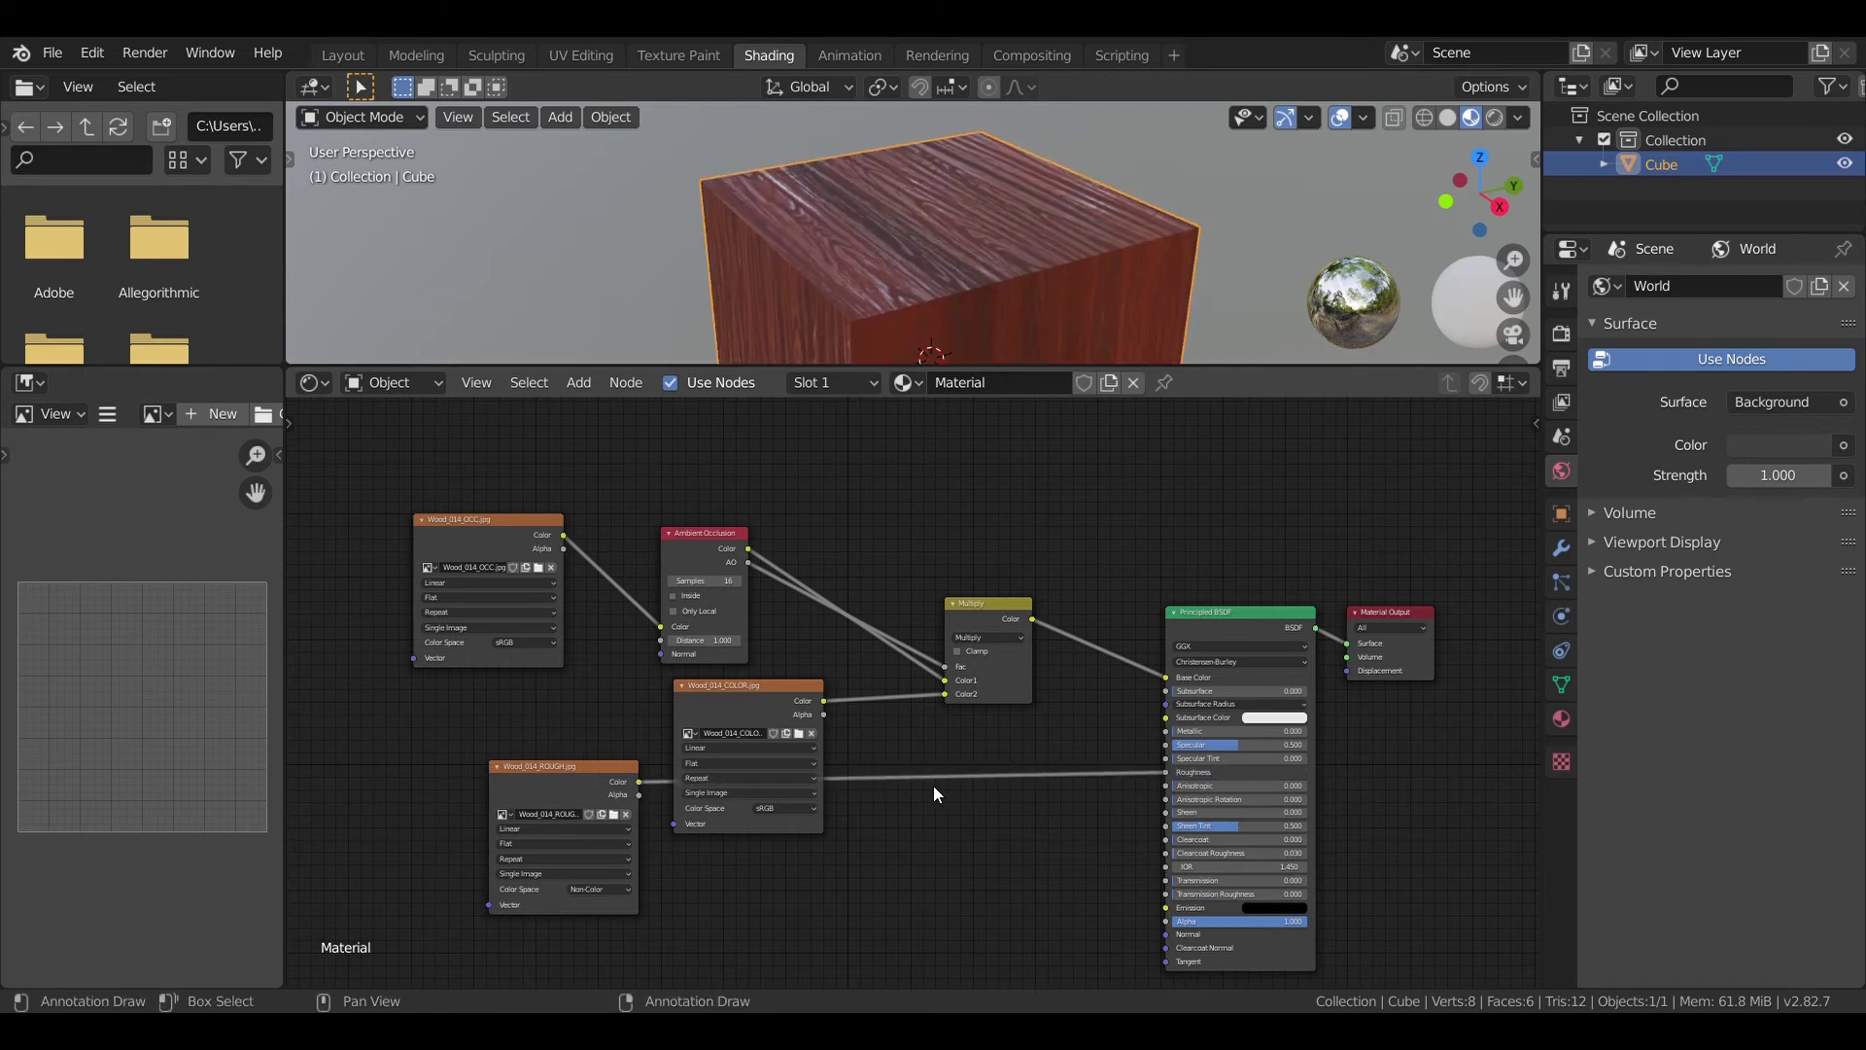
# Step: Duplicate the roughness image node and place the copy below it
pyautogui.scroll(-1, 933, 786)
pyautogui.moveTo(937, 856); pyautogui.dragTo(933, 695, button='middle')
pyautogui.click(599, 592)
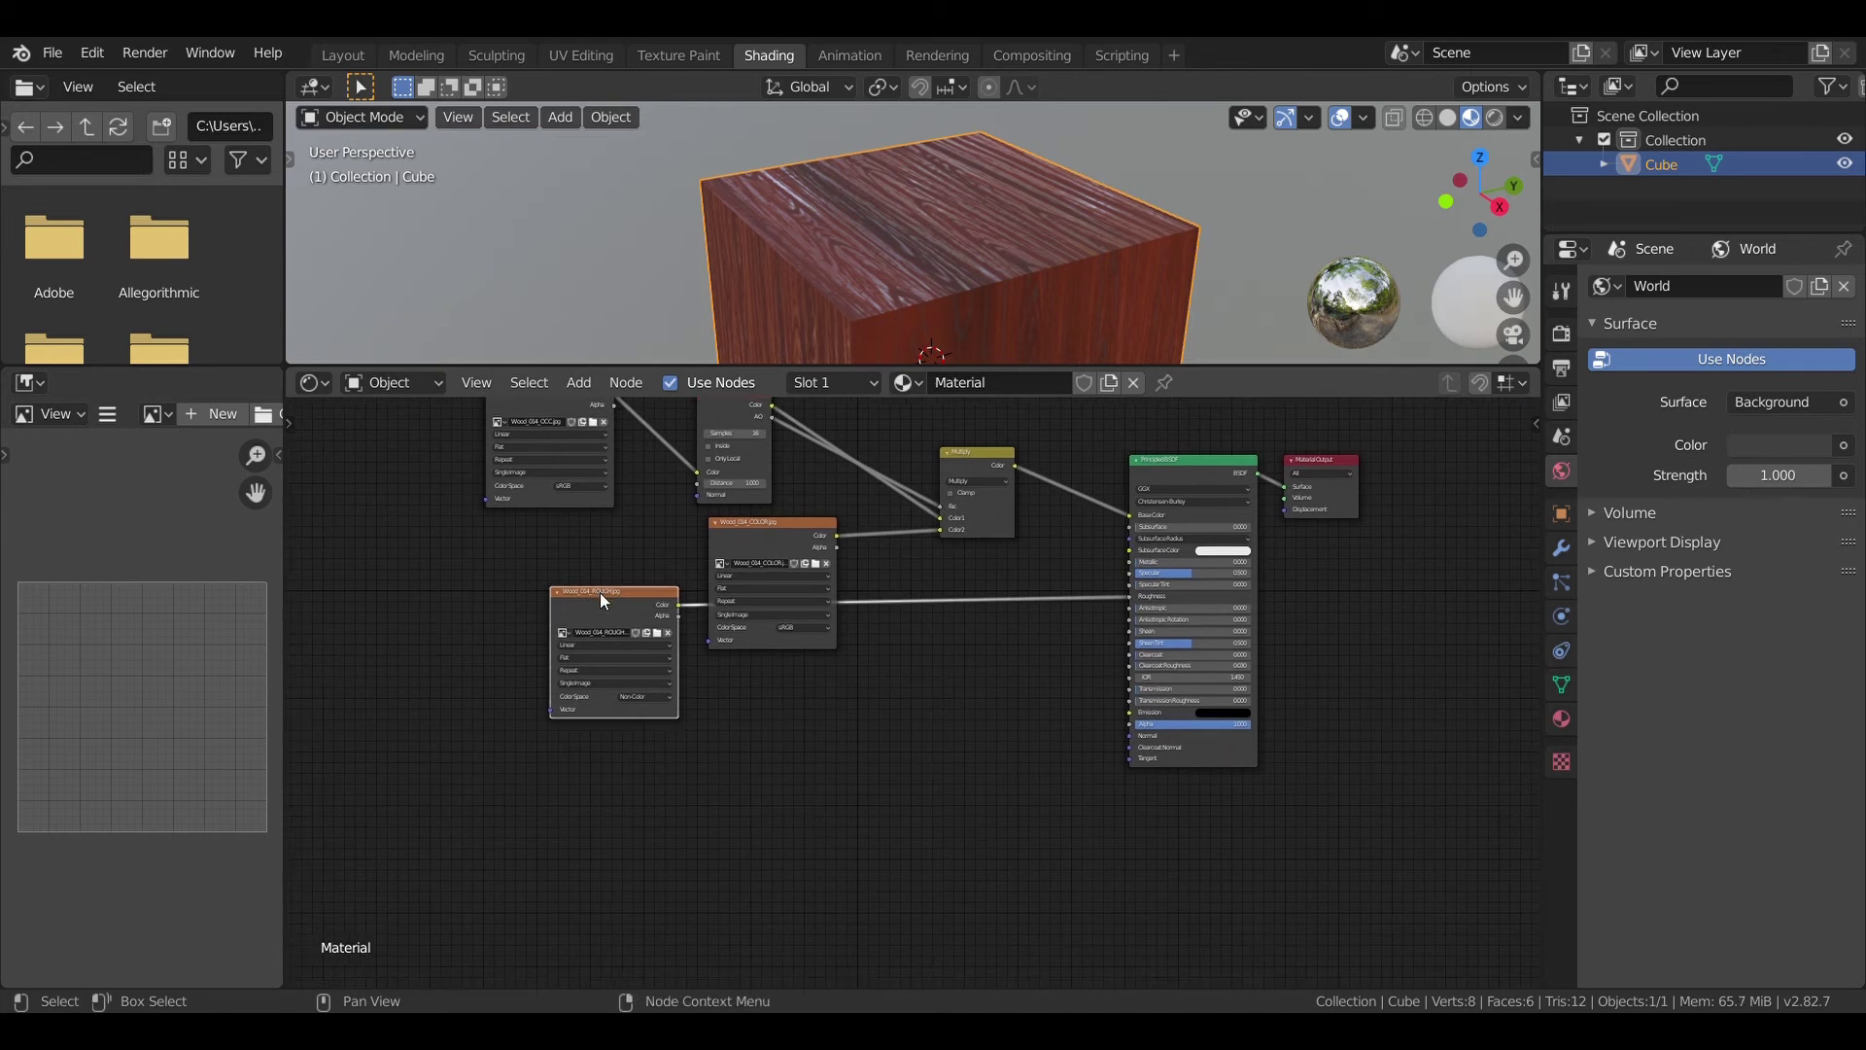
pyautogui.hotkey('shift', 'd')
pyautogui.click(783, 741)
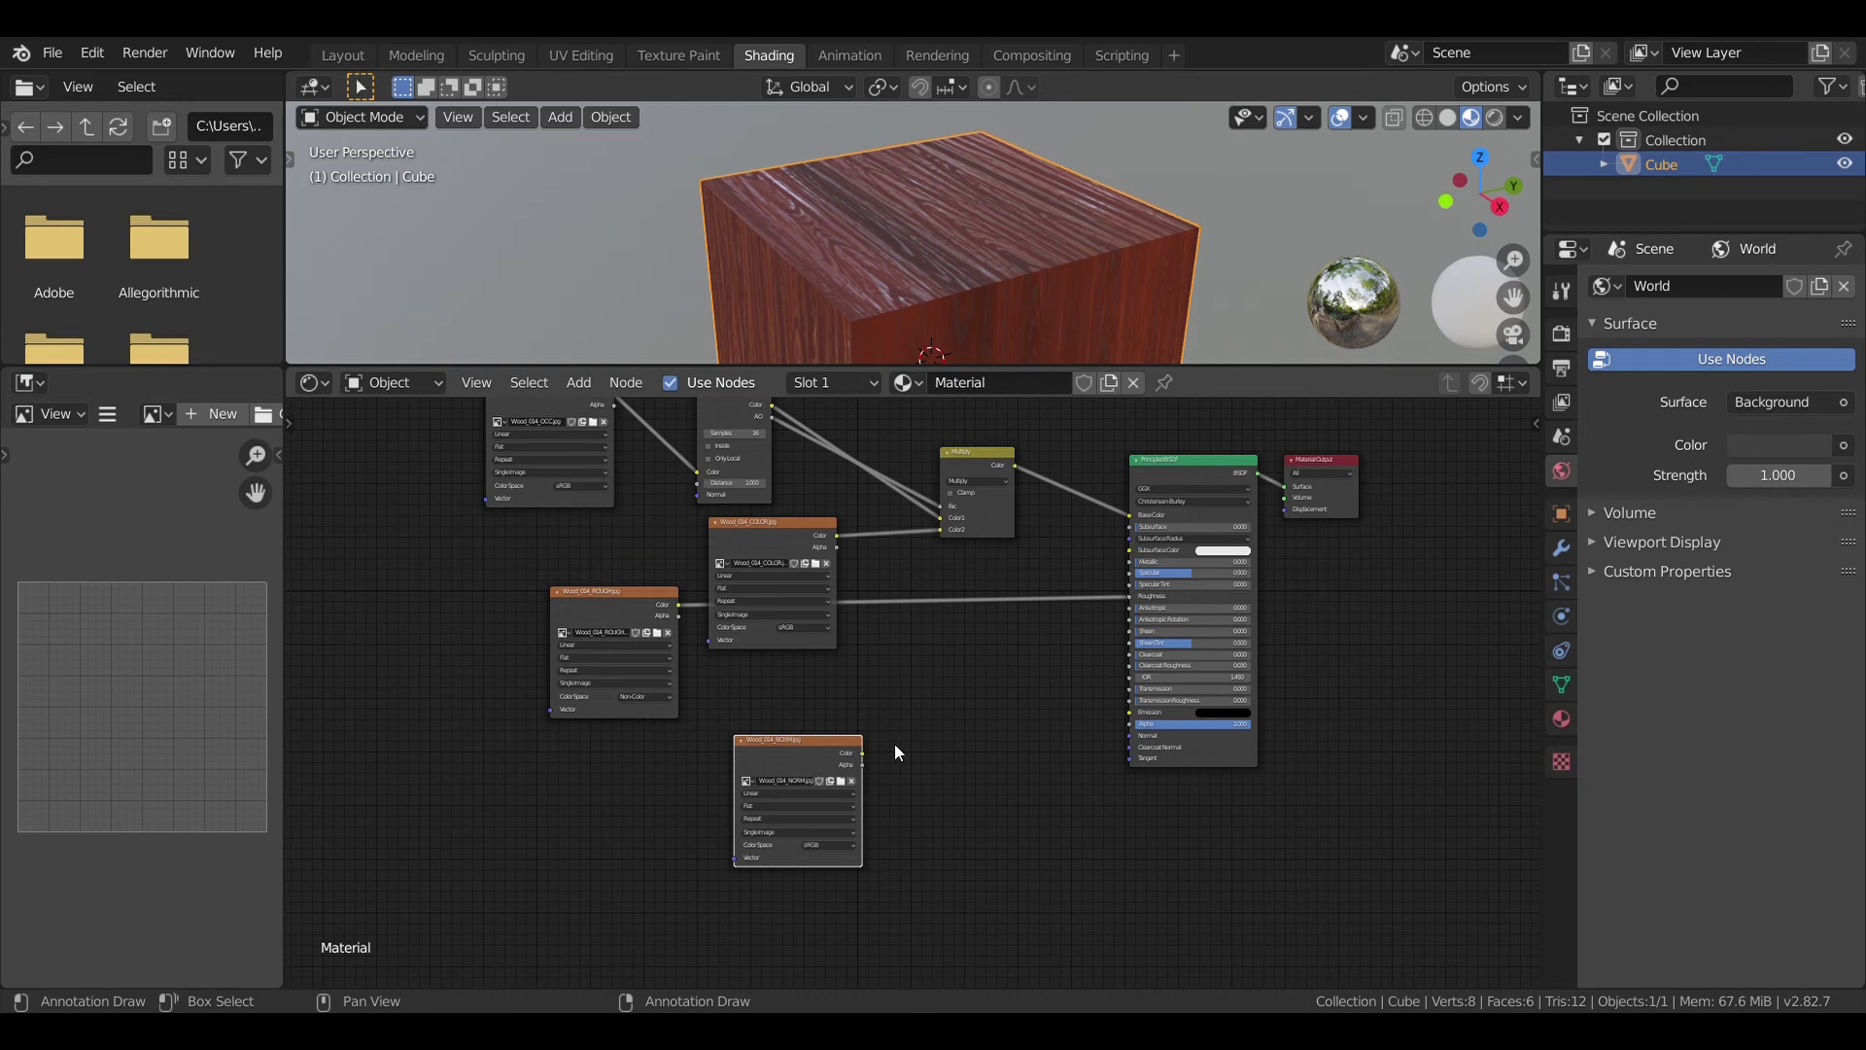
# Step: Add a Normal Map node fed by the Non-Color Wood_014_NORM.jpg image, driving the BSDF Normal input
pyautogui.hotkey('shift', 'a')
pyautogui.click(962, 711)
pyautogui.write('norm')
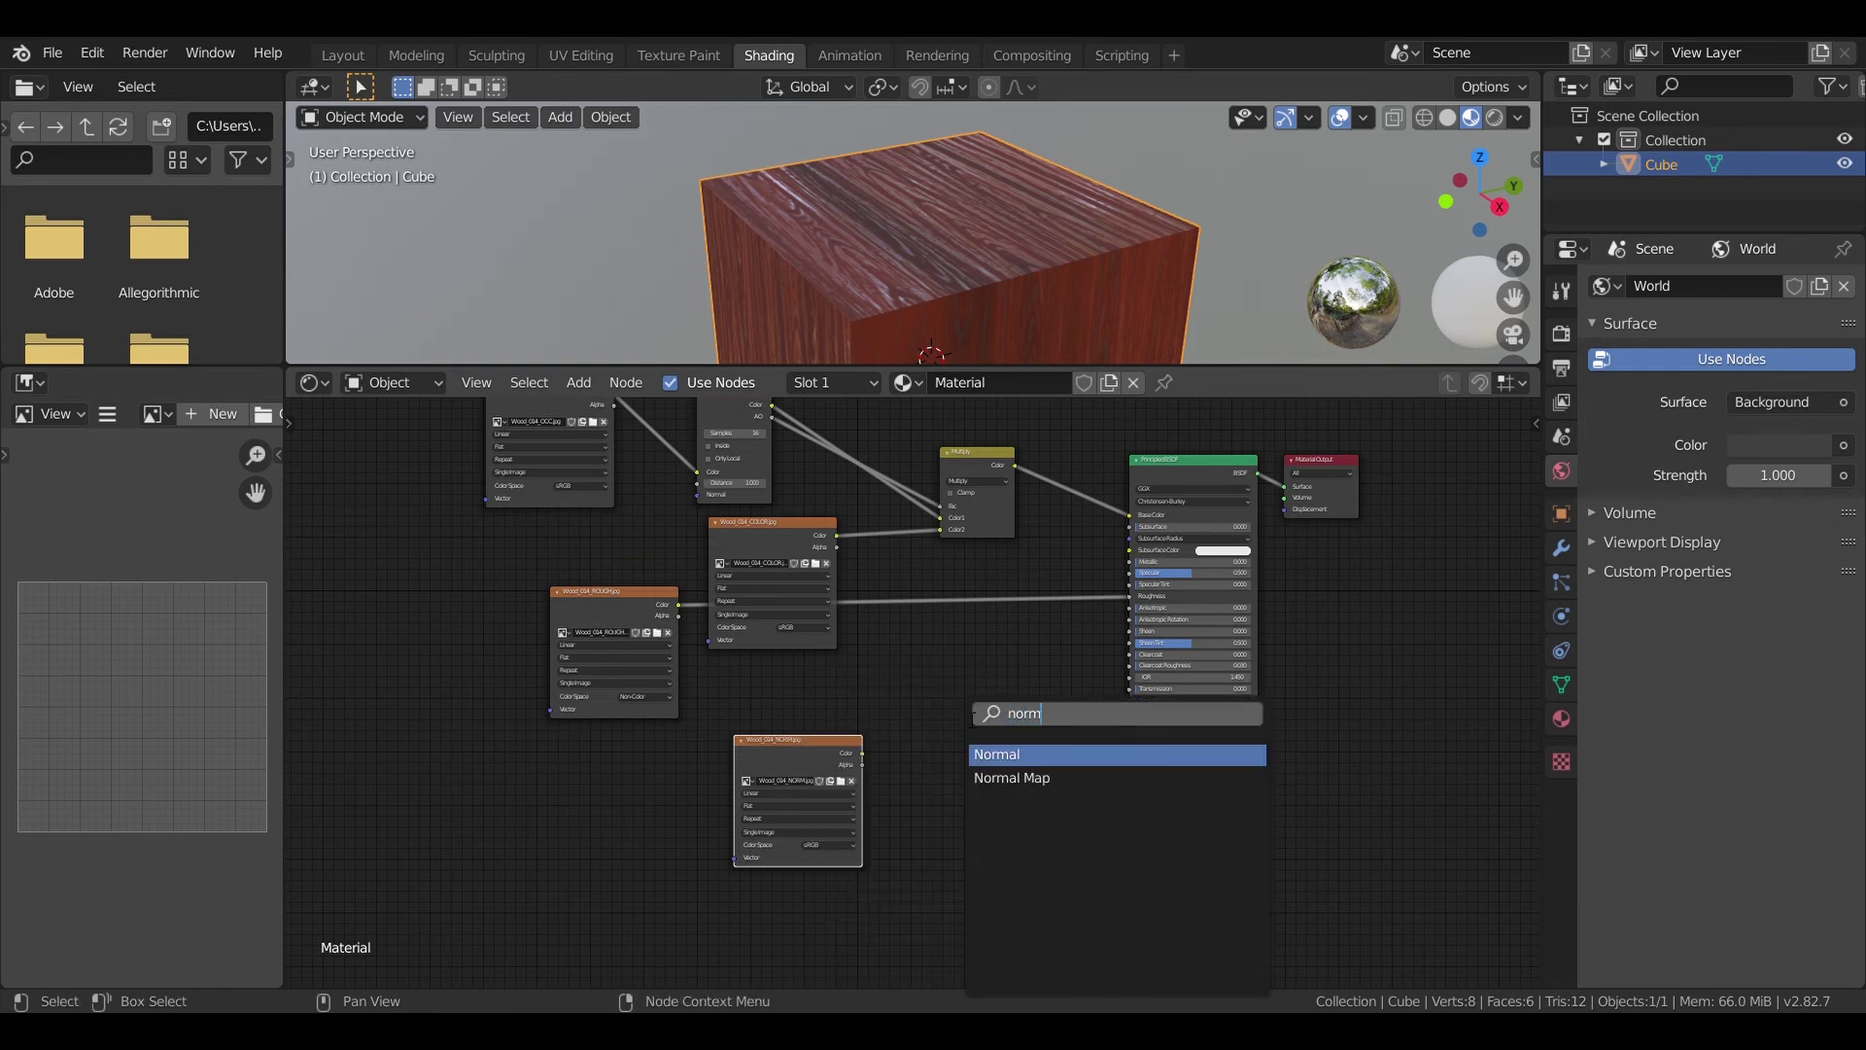
pyautogui.write('a')
pyautogui.click(1011, 777)
pyautogui.click(880, 739)
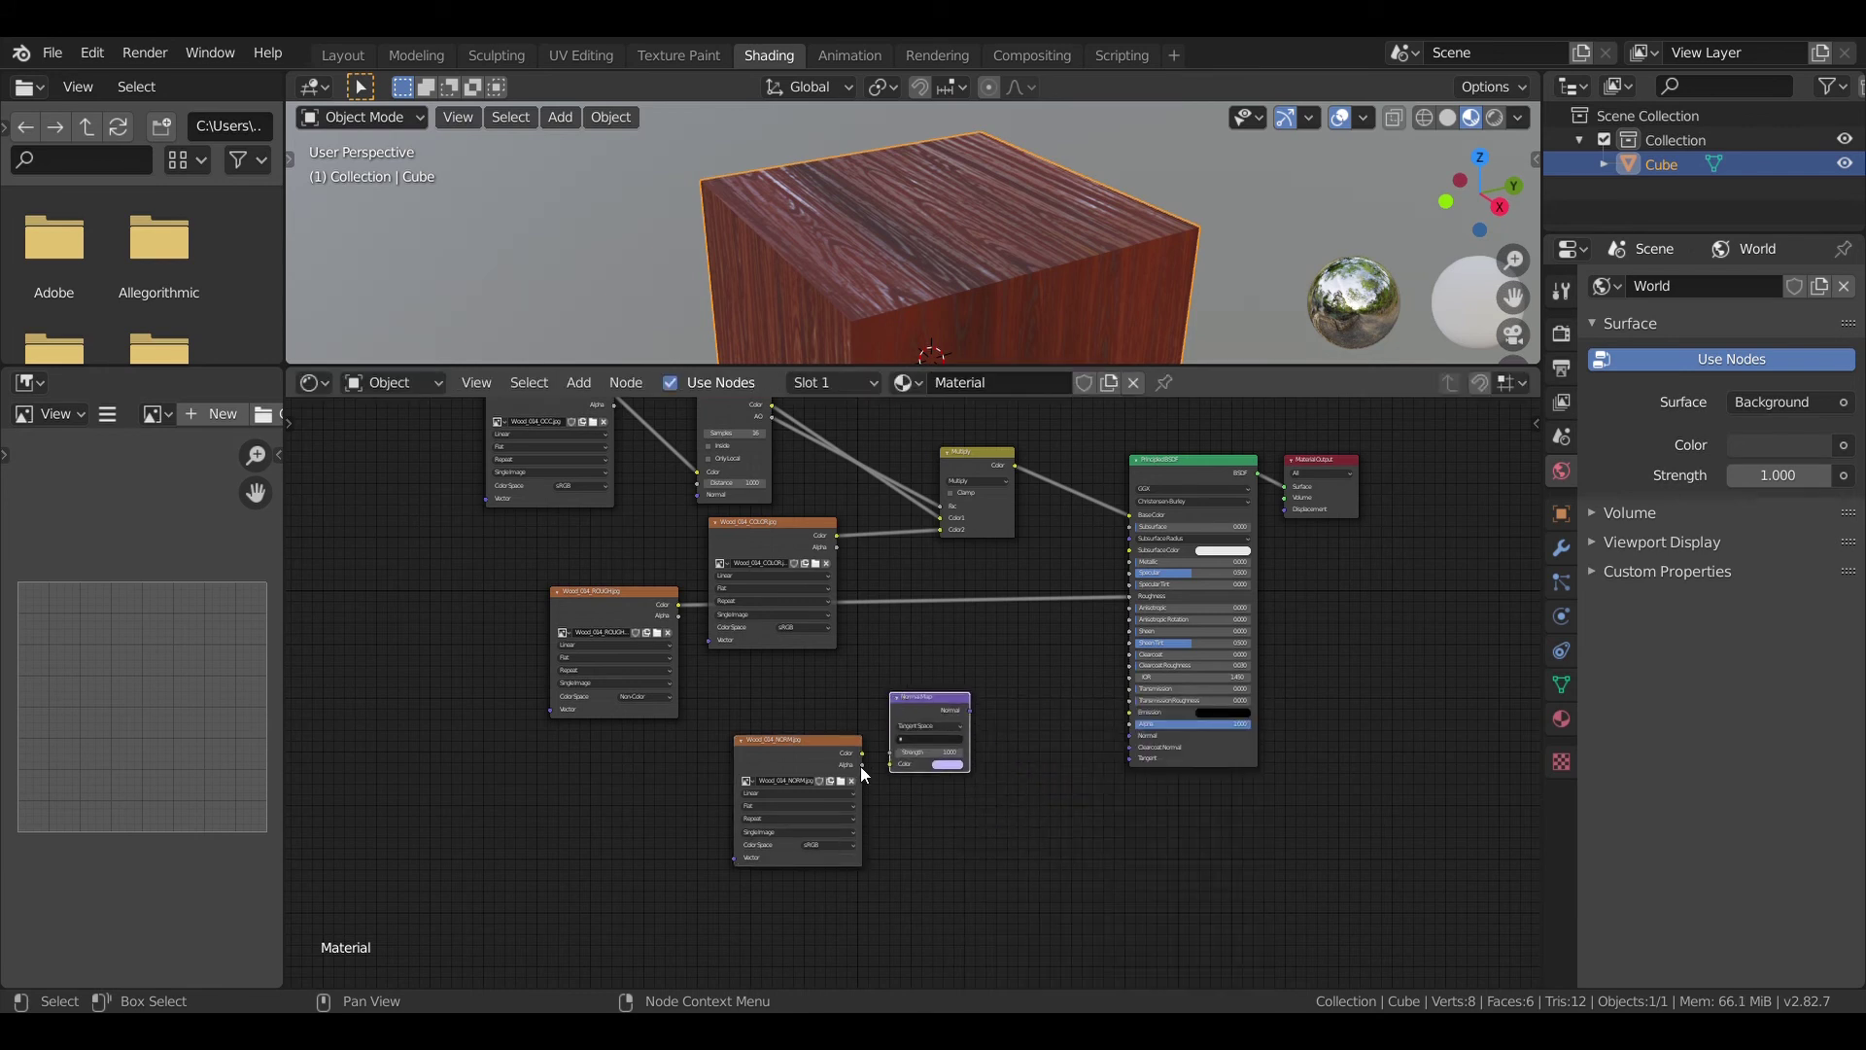
pyautogui.moveTo(860, 756); pyautogui.dragTo(889, 763)
pyautogui.click(844, 848)
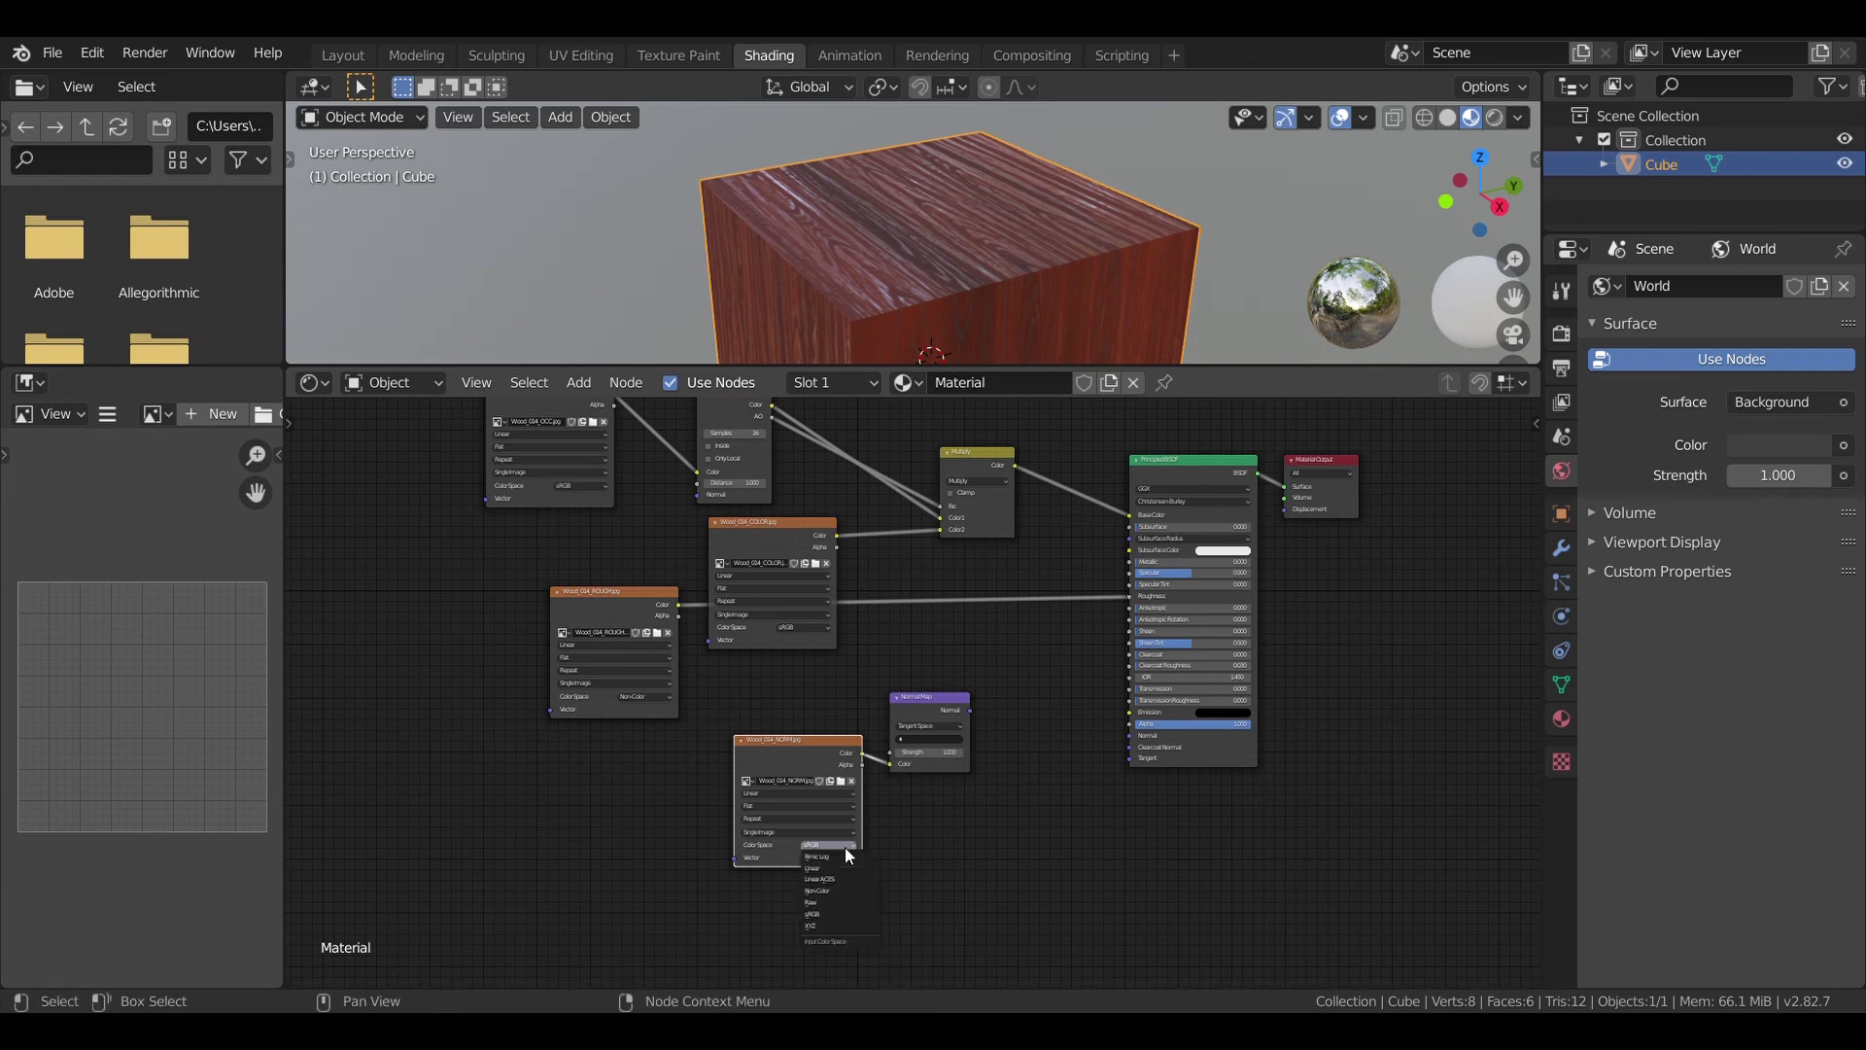
pyautogui.click(846, 890)
pyautogui.moveTo(969, 710); pyautogui.dragTo(1128, 736)
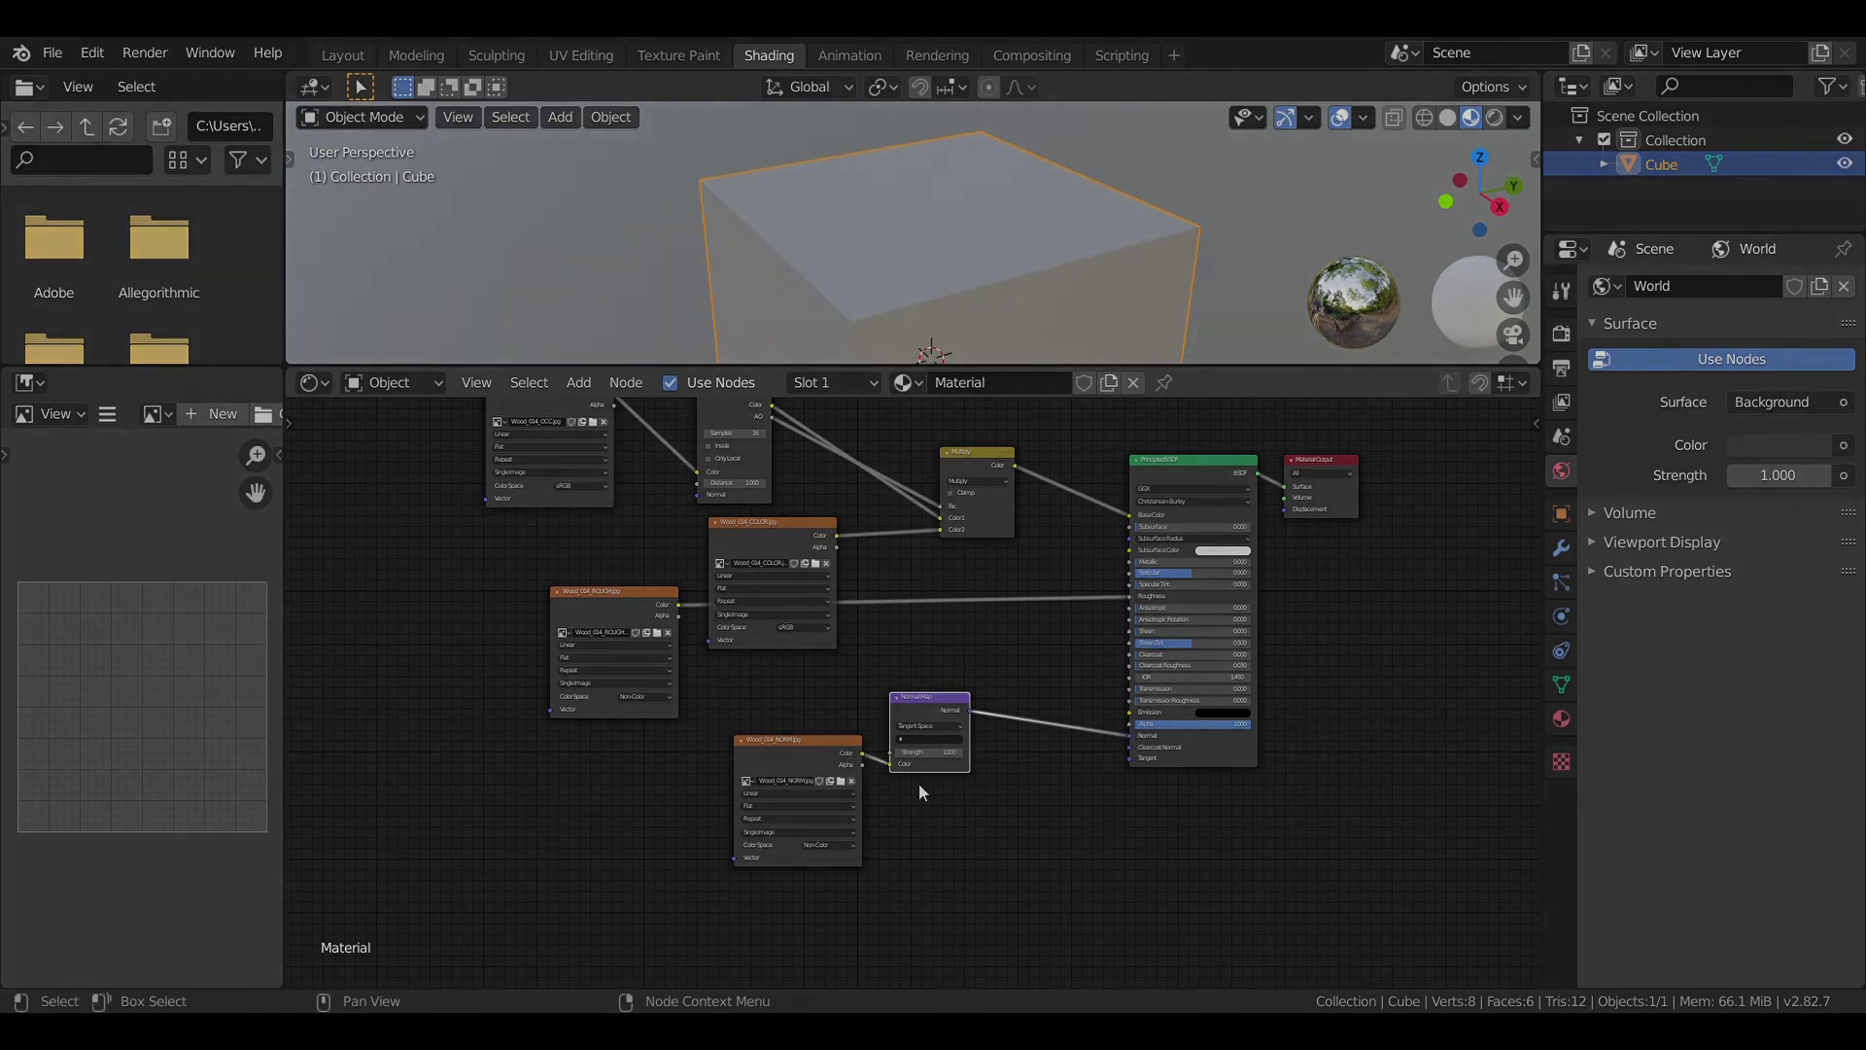
pyautogui.scroll(2, 879, 795)
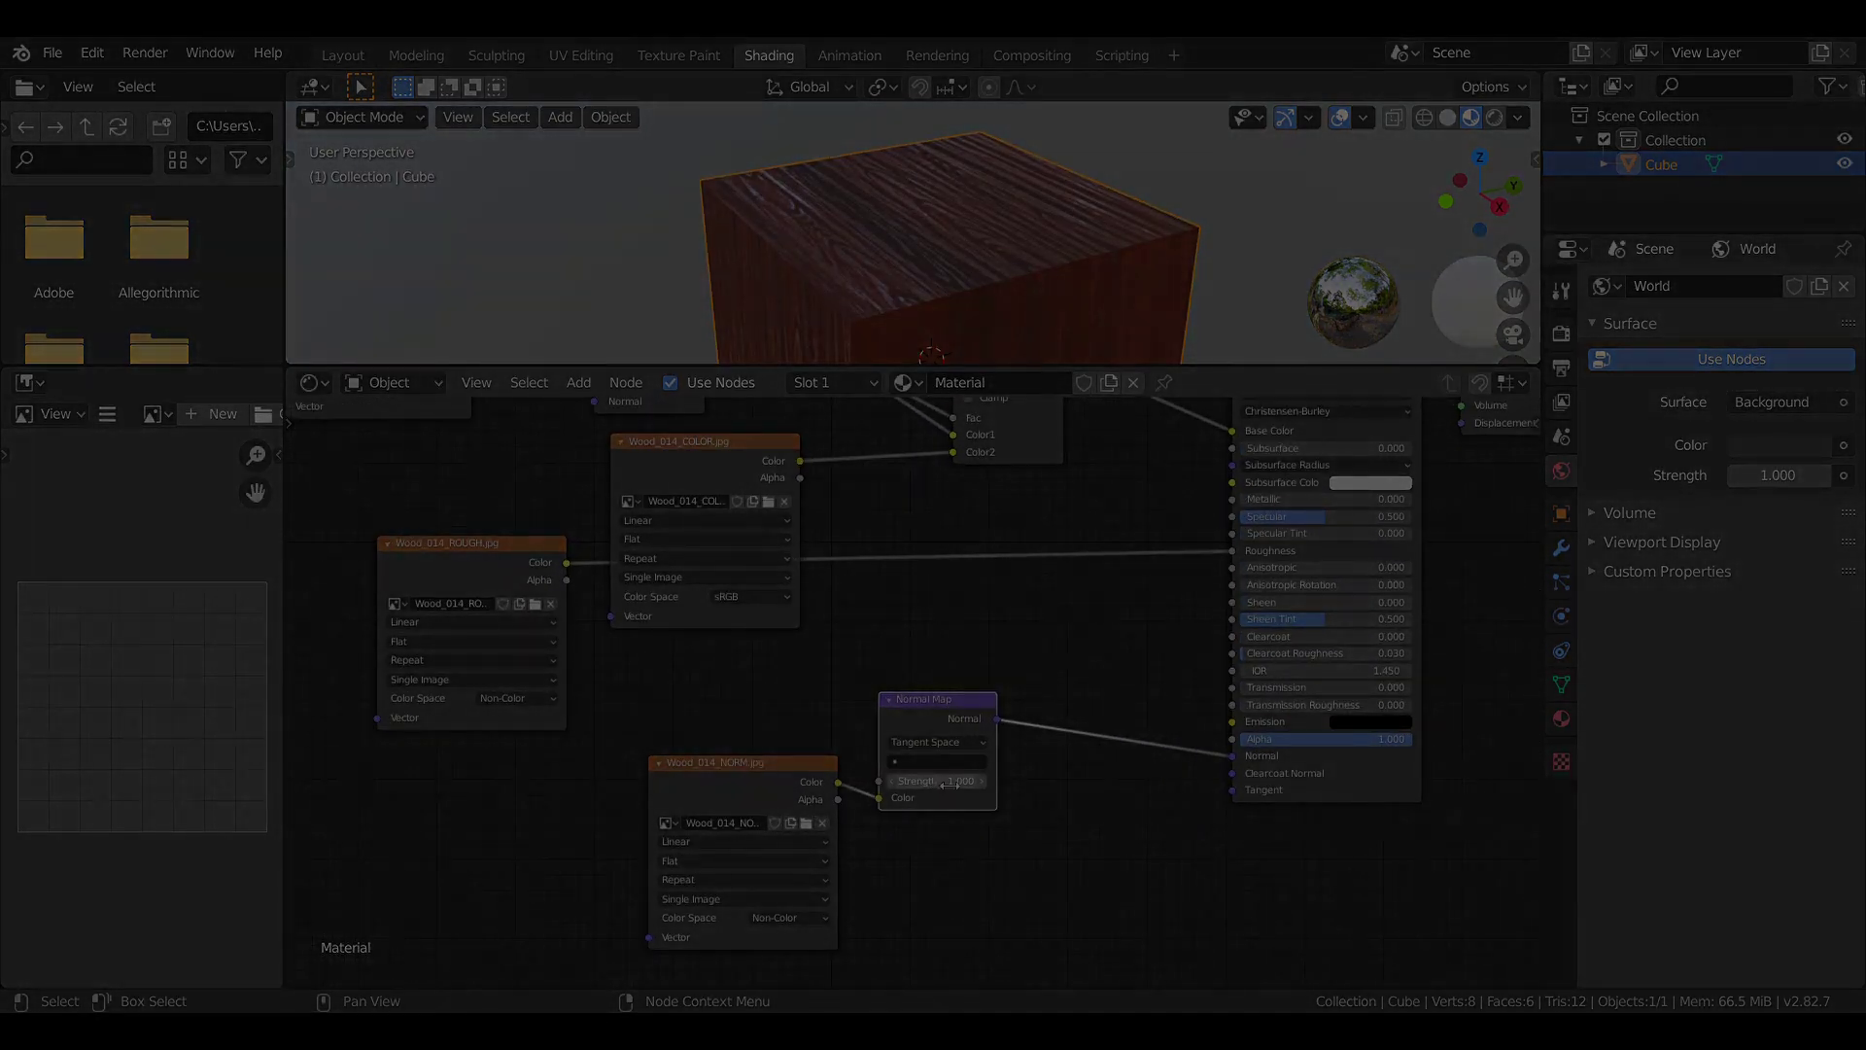